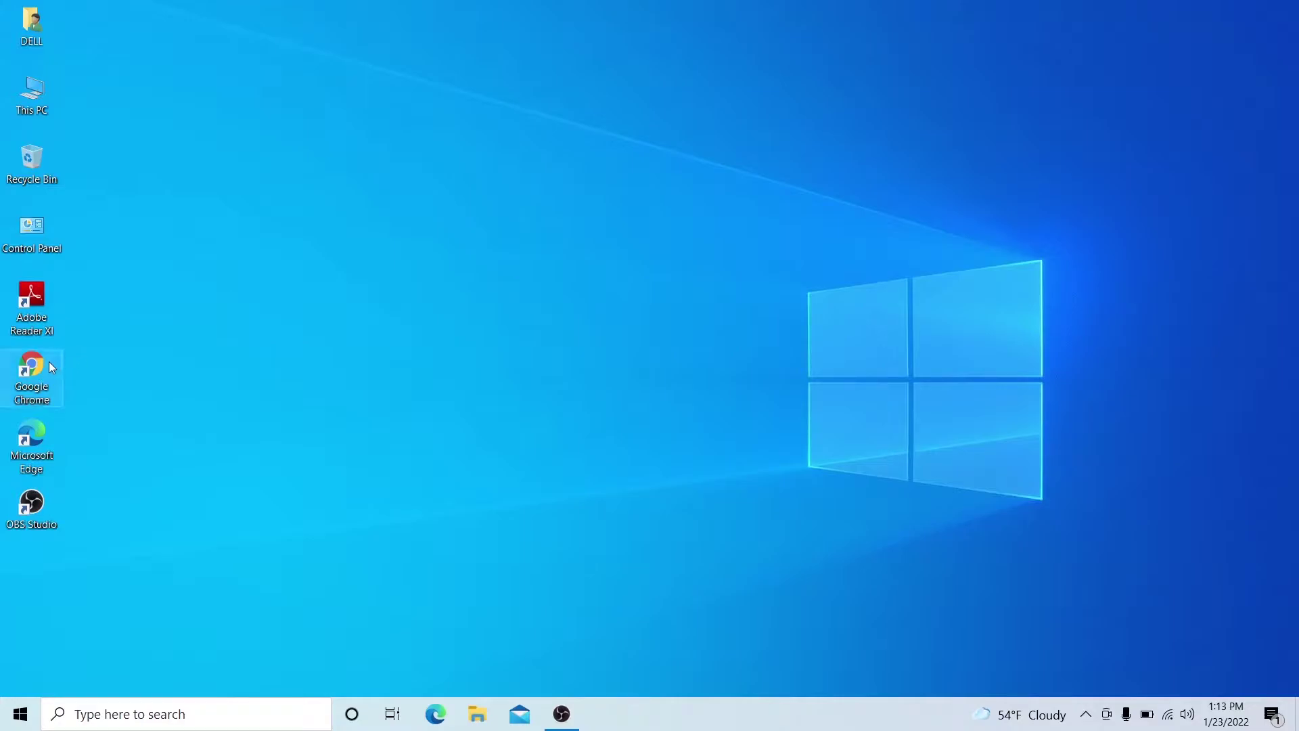
Open Google Chrome, search for "windows 11 download" and open Microsoft's Download Windows 11 page from the results
double_click(45, 366)
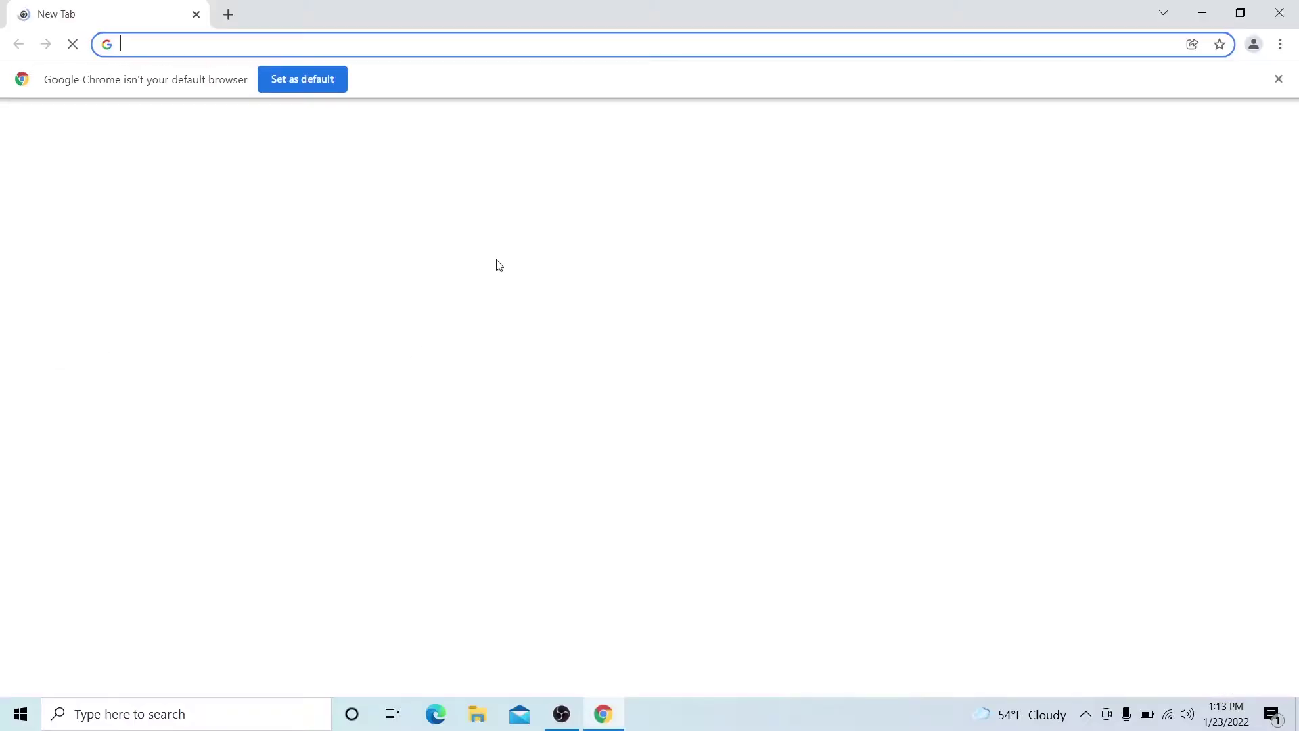
text(win)
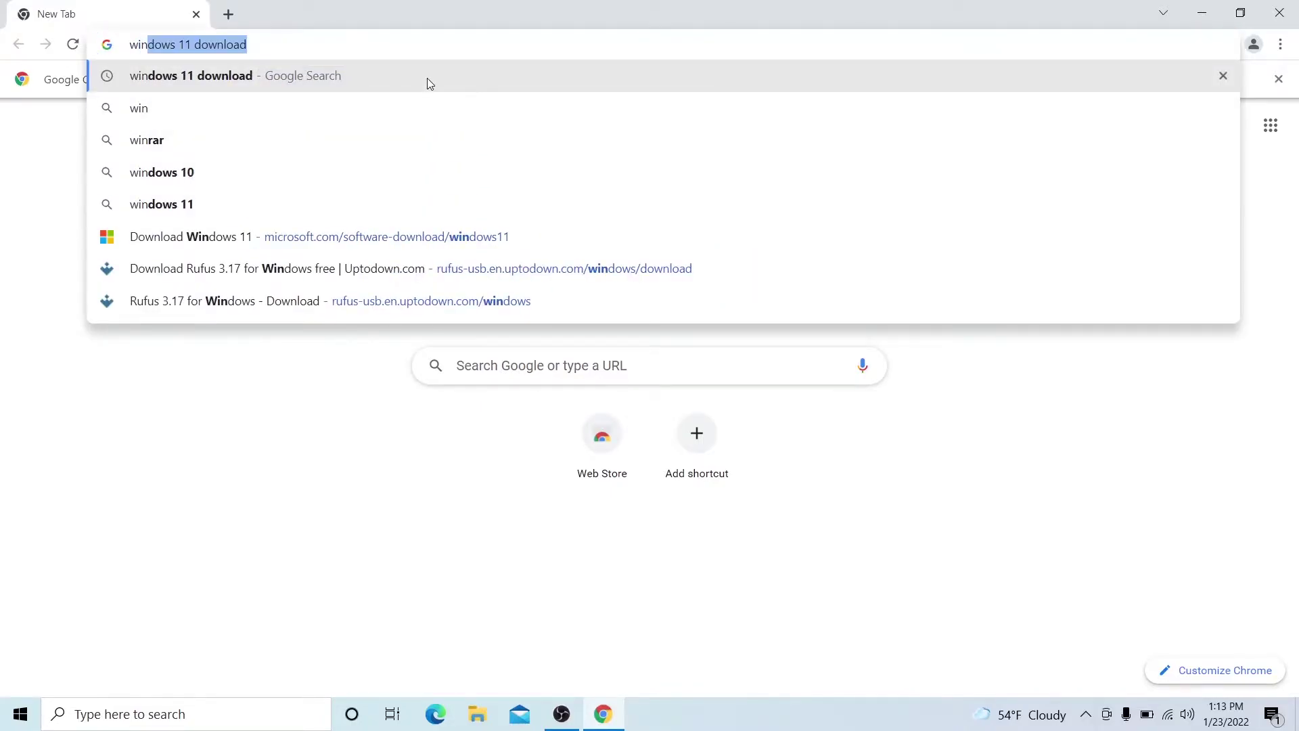
click(217, 80)
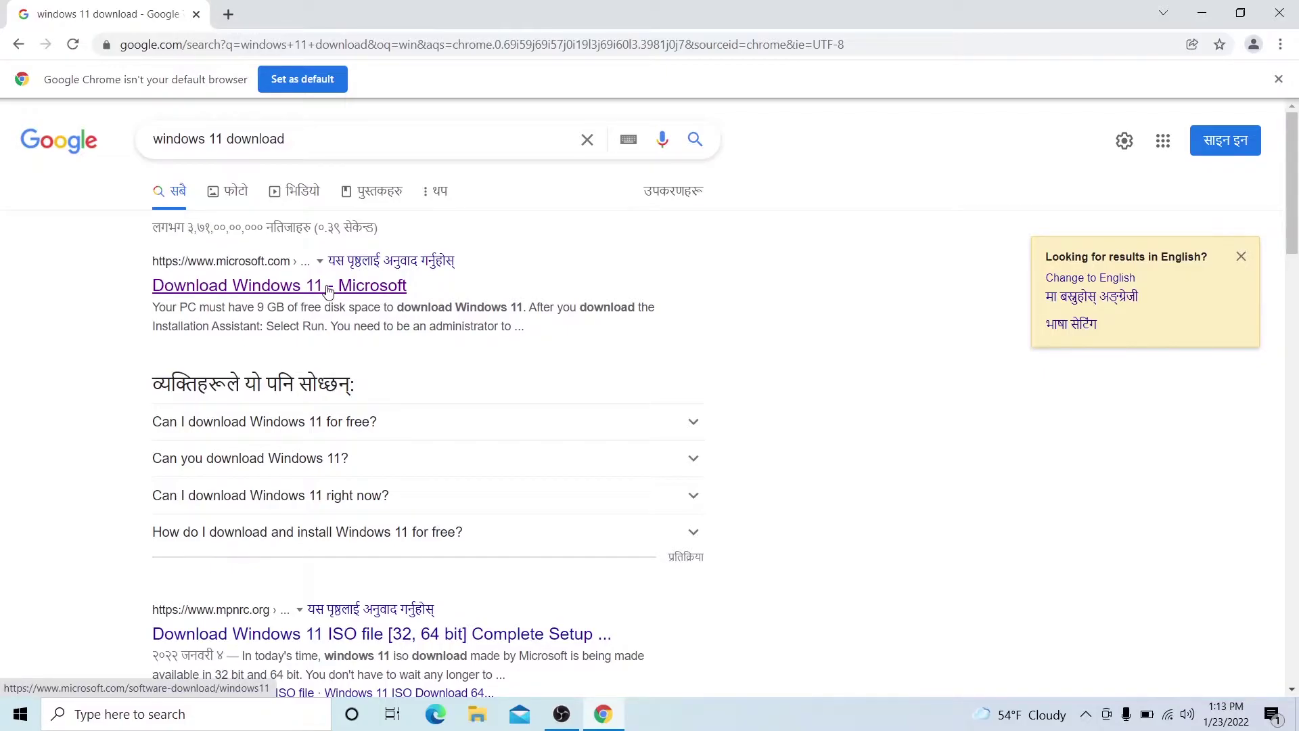
click(328, 288)
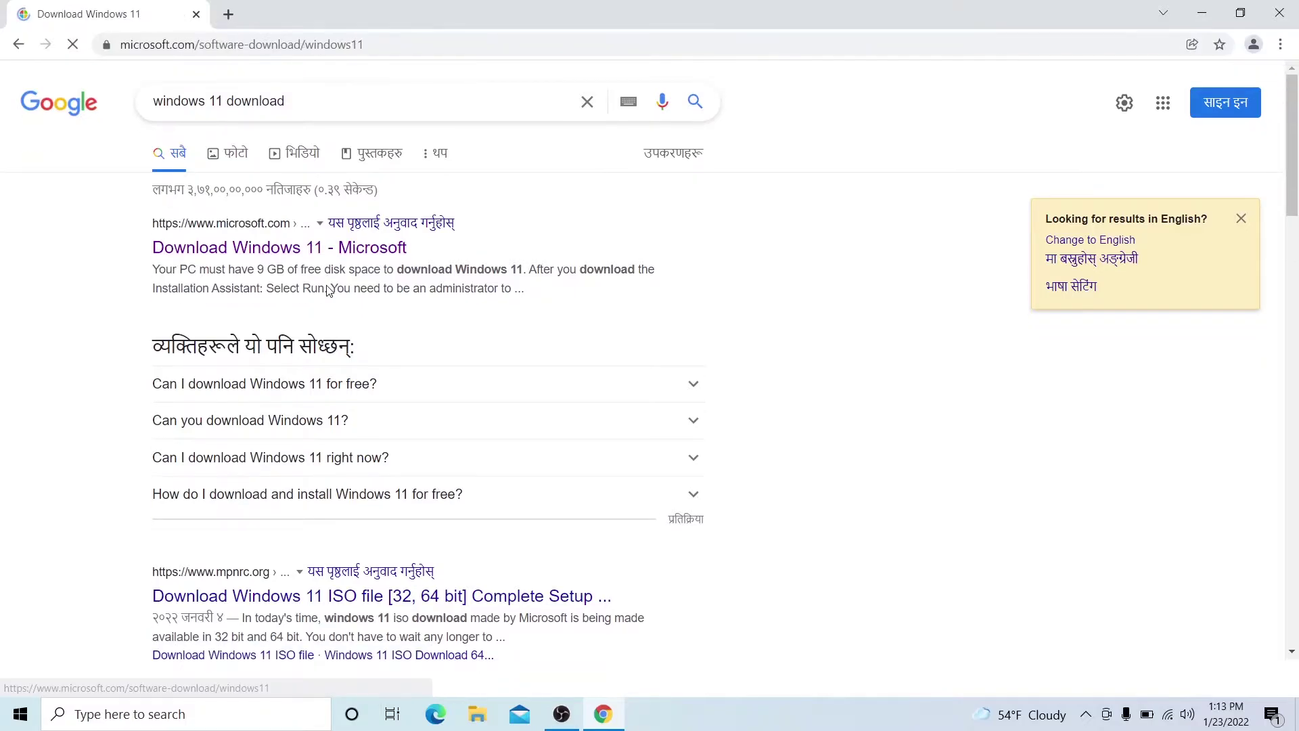
Choose Windows 11 (multi-edition ISO) as the disk image and request its download
scroll(609, 393, down, 9)
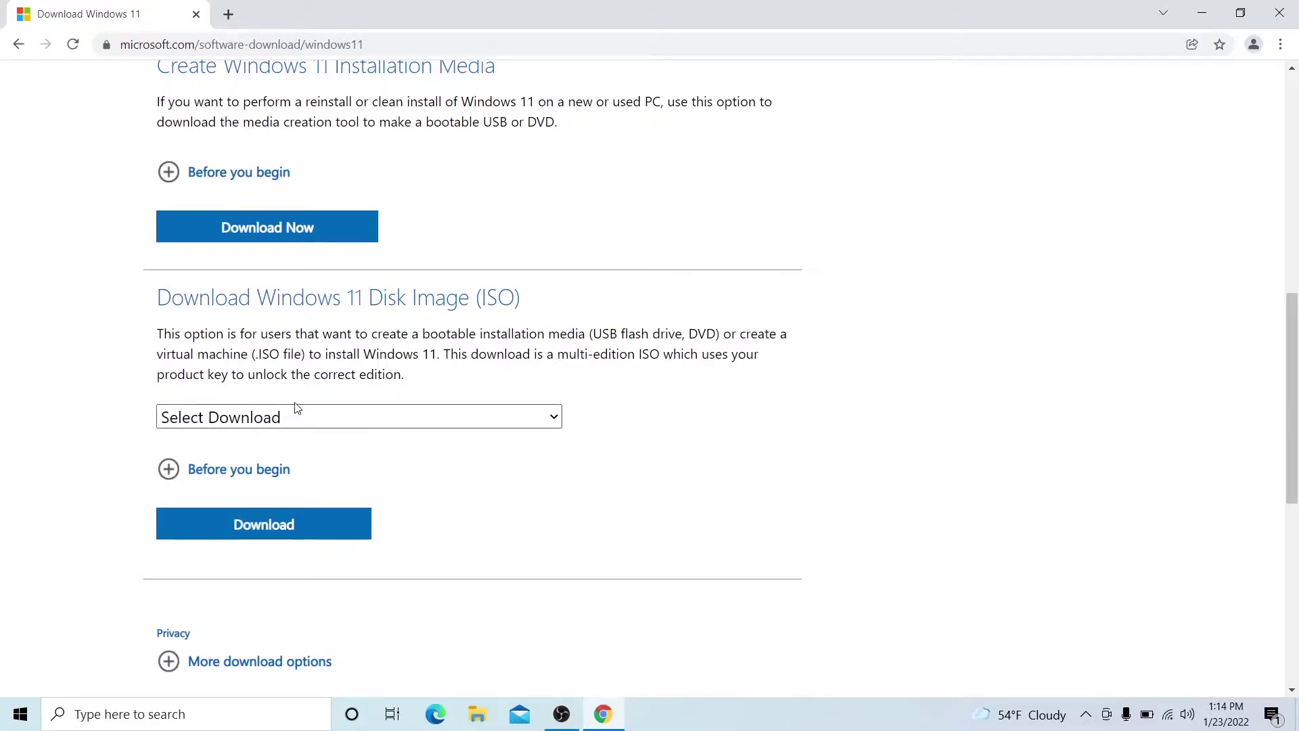
click(360, 417)
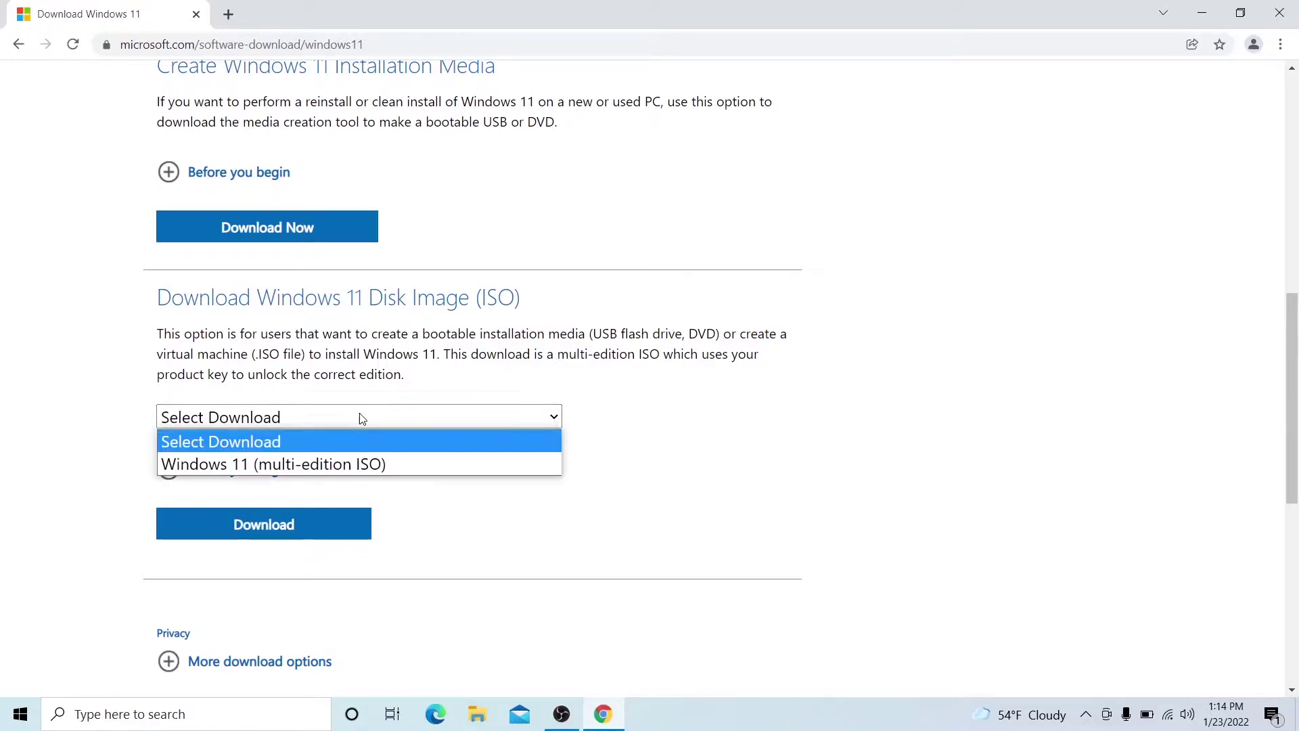
click(329, 465)
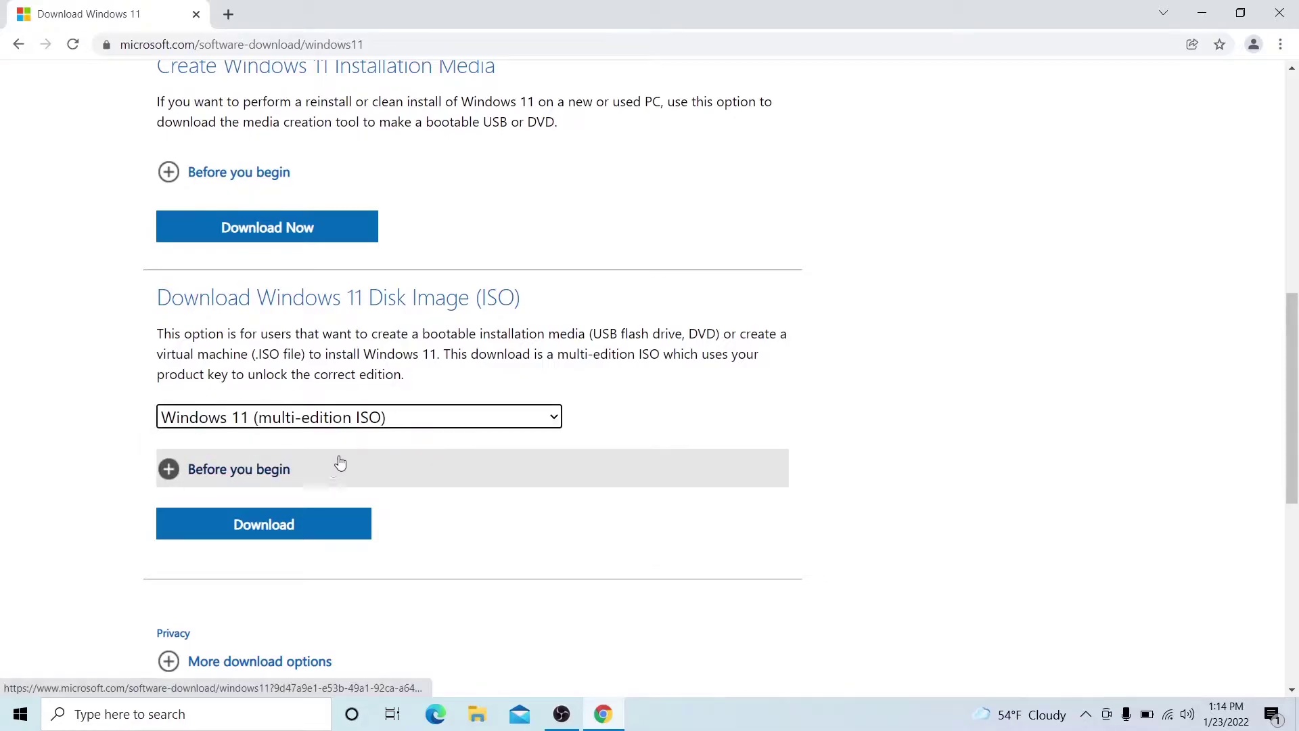
click(317, 534)
Confirm English International as the product language and start the 64-bit Windows 11 download, leaving the browser minimized
scroll(319, 535, down, 5)
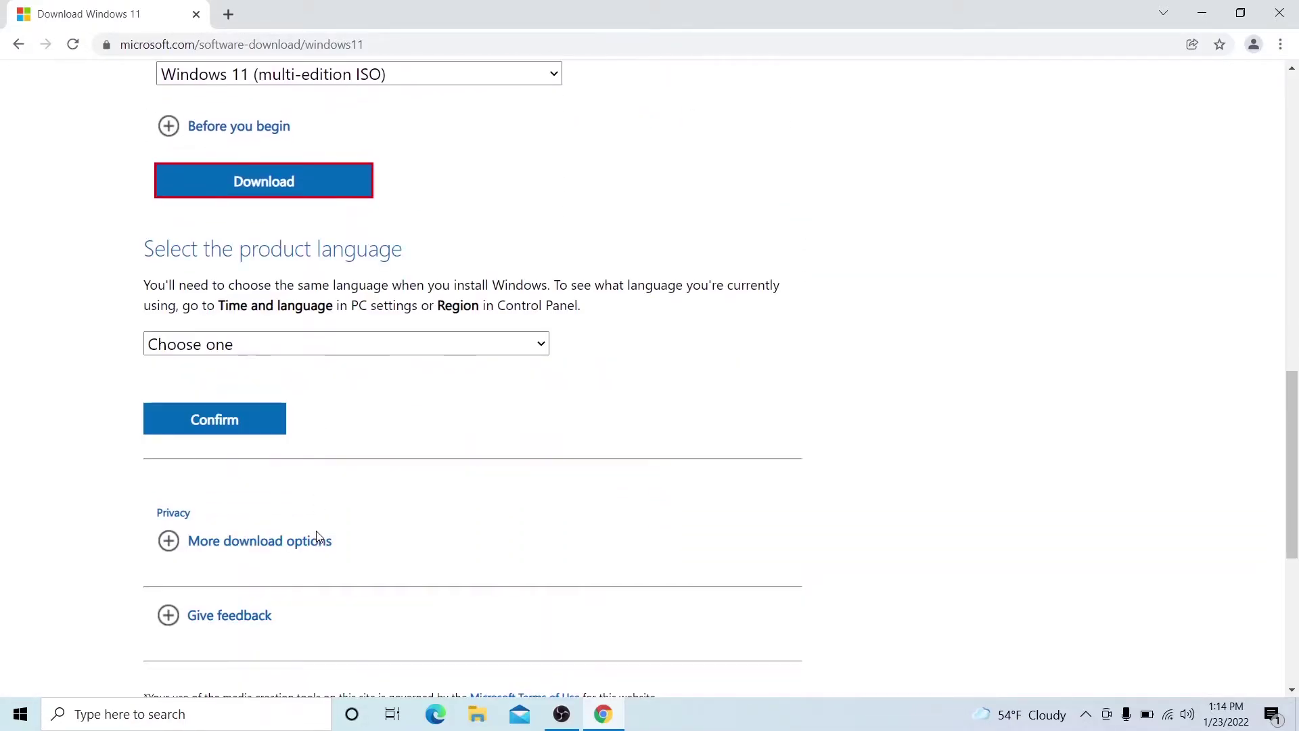
click(355, 351)
scroll(411, 499, down, 2)
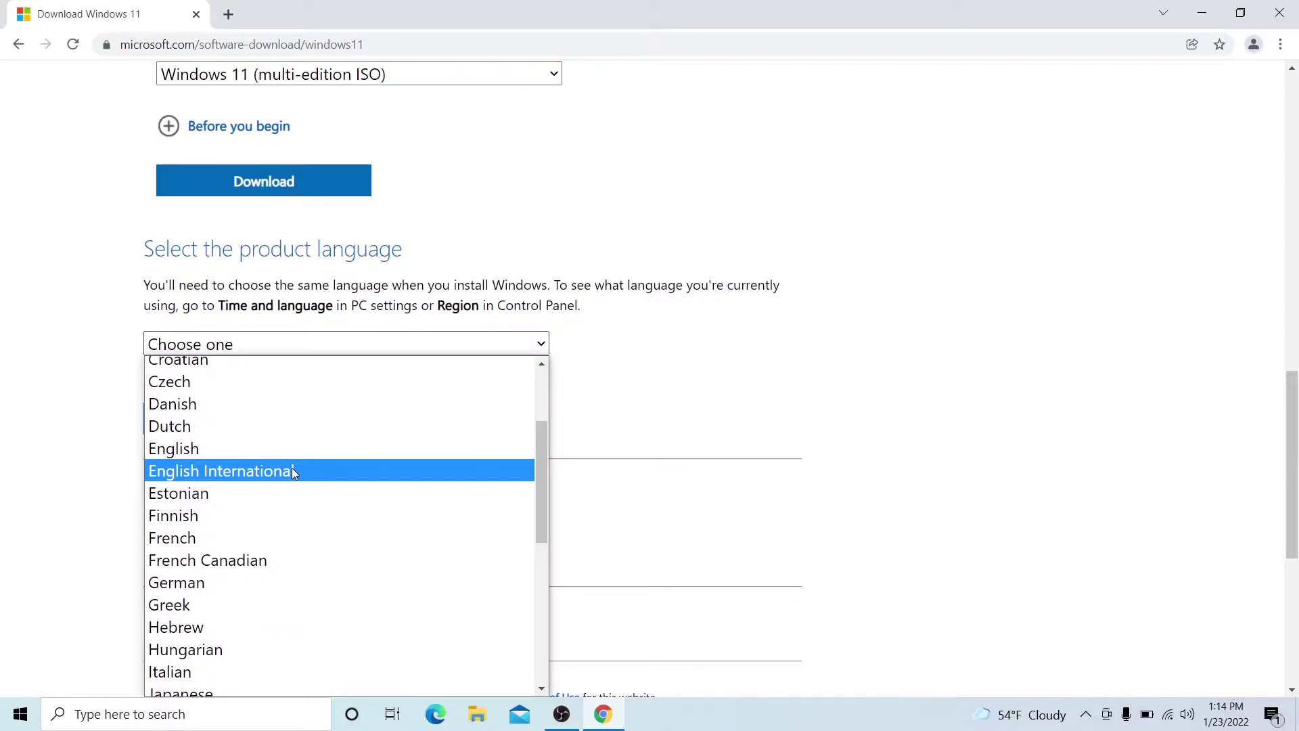
click(291, 471)
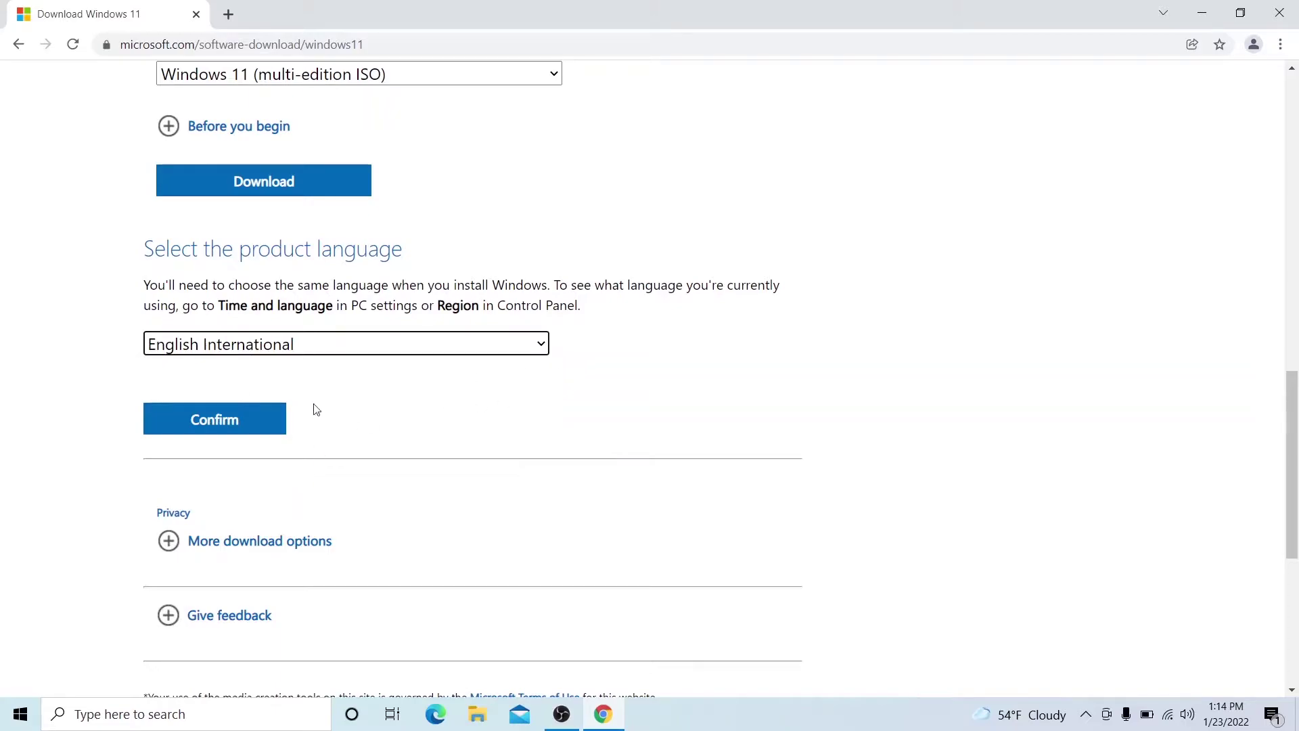
click(265, 424)
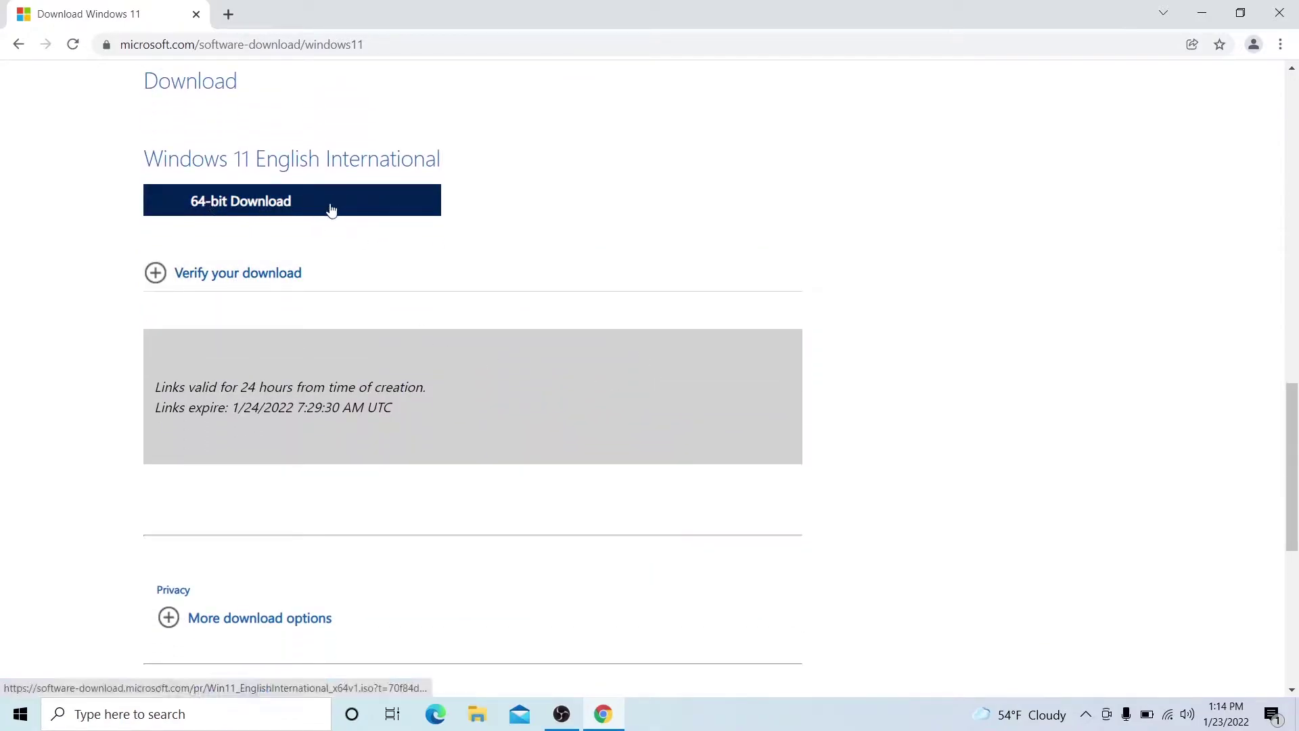
click(274, 207)
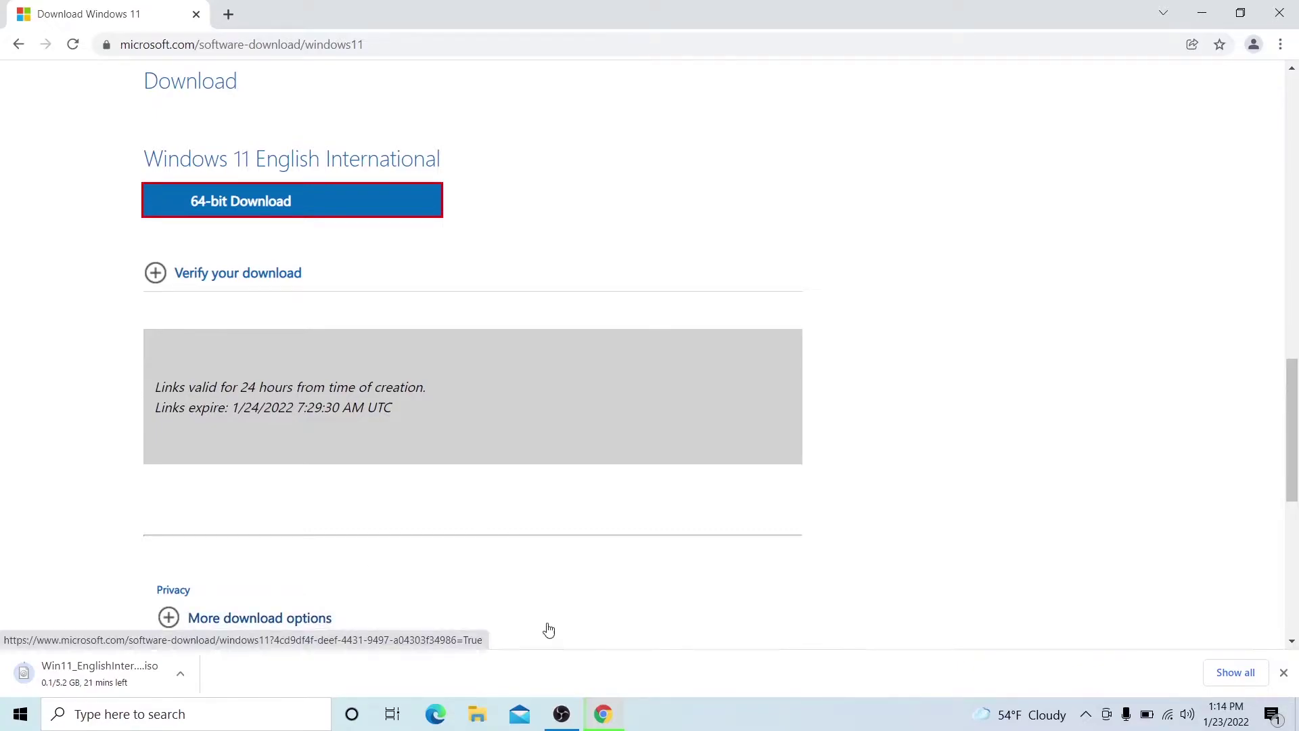
click(1202, 11)
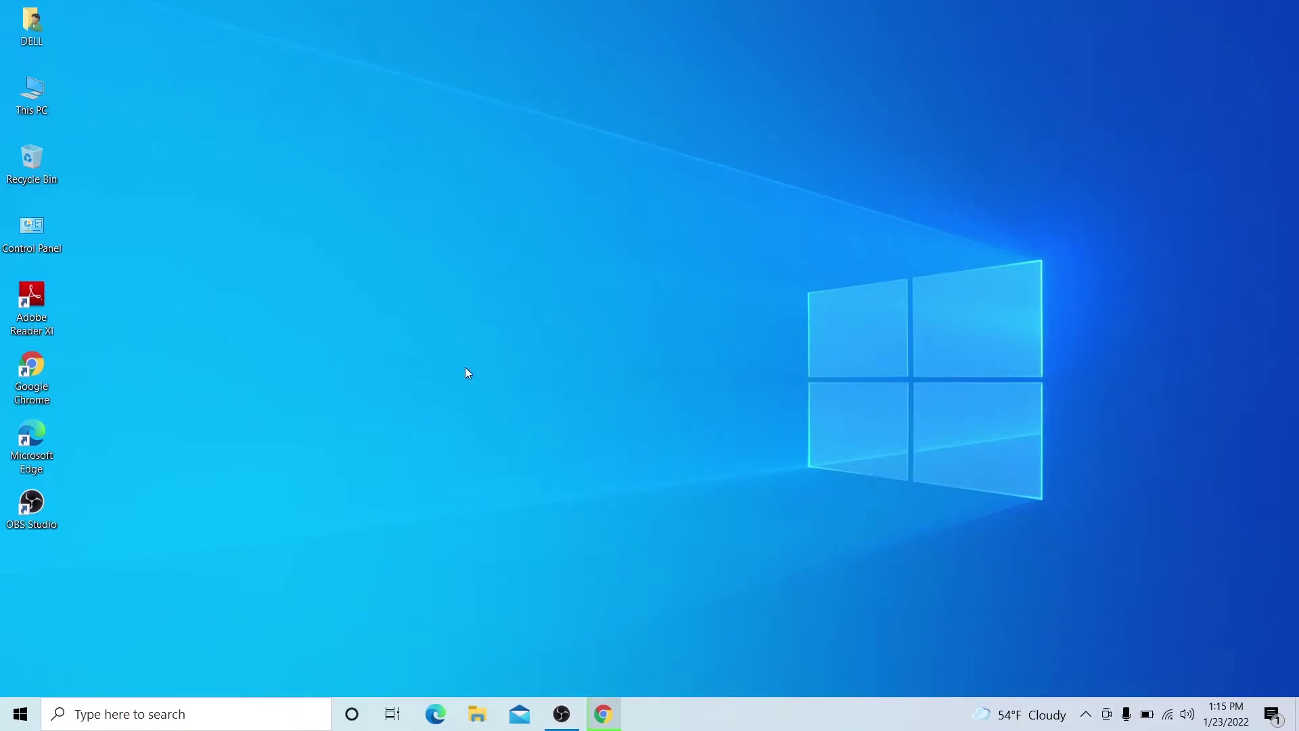
click(601, 716)
click(601, 715)
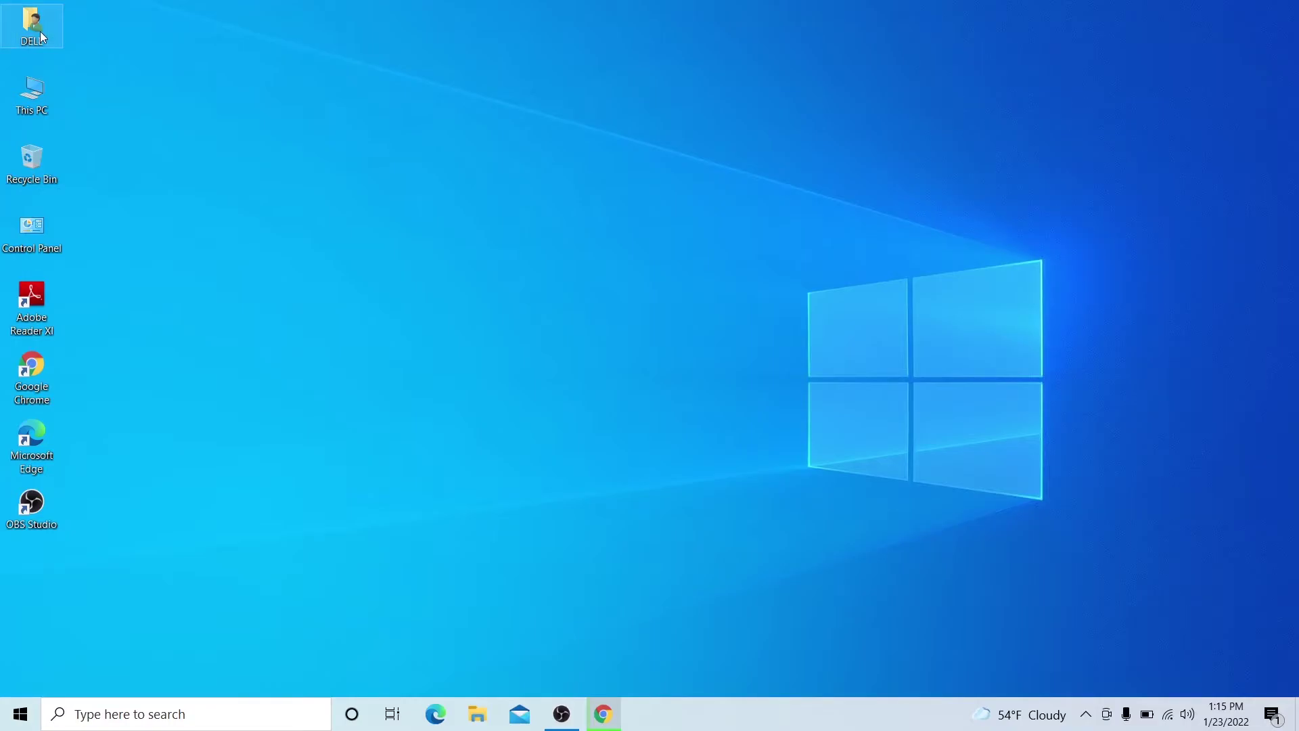
double_click(42, 37)
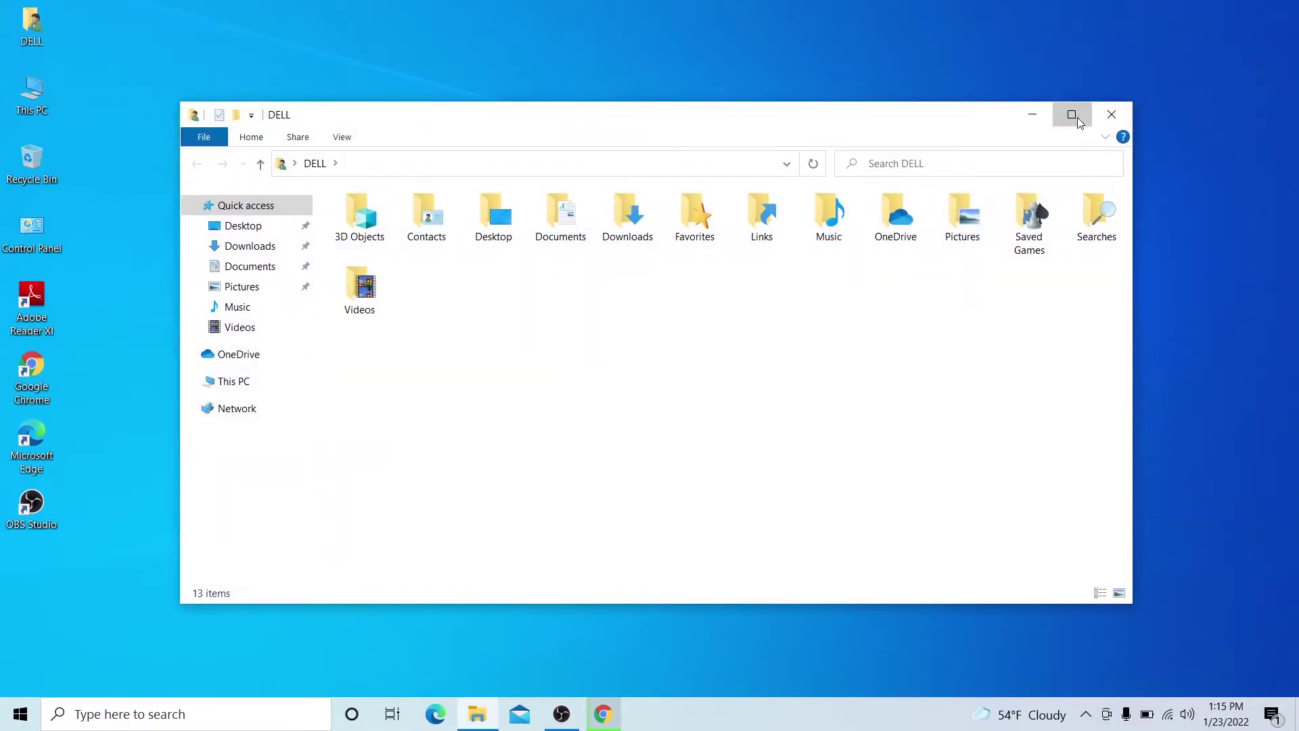
click(1071, 113)
click(1237, 10)
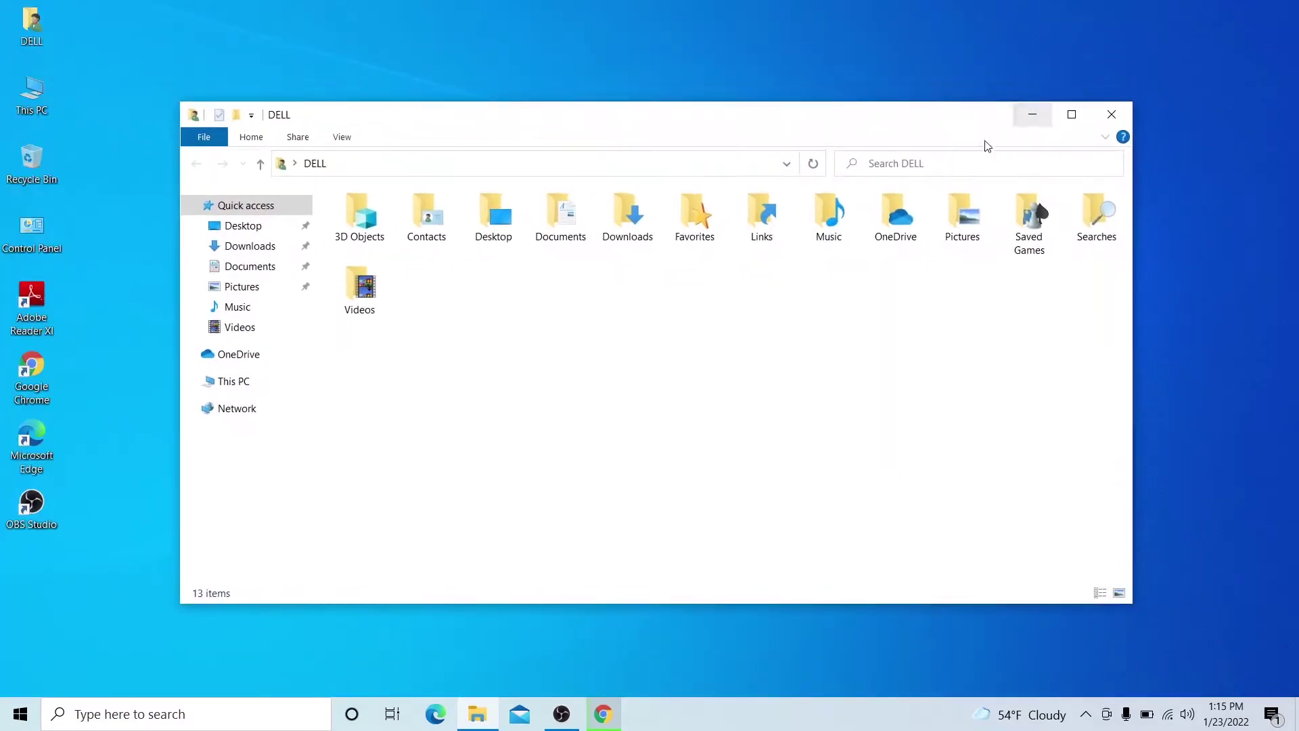
click(1032, 114)
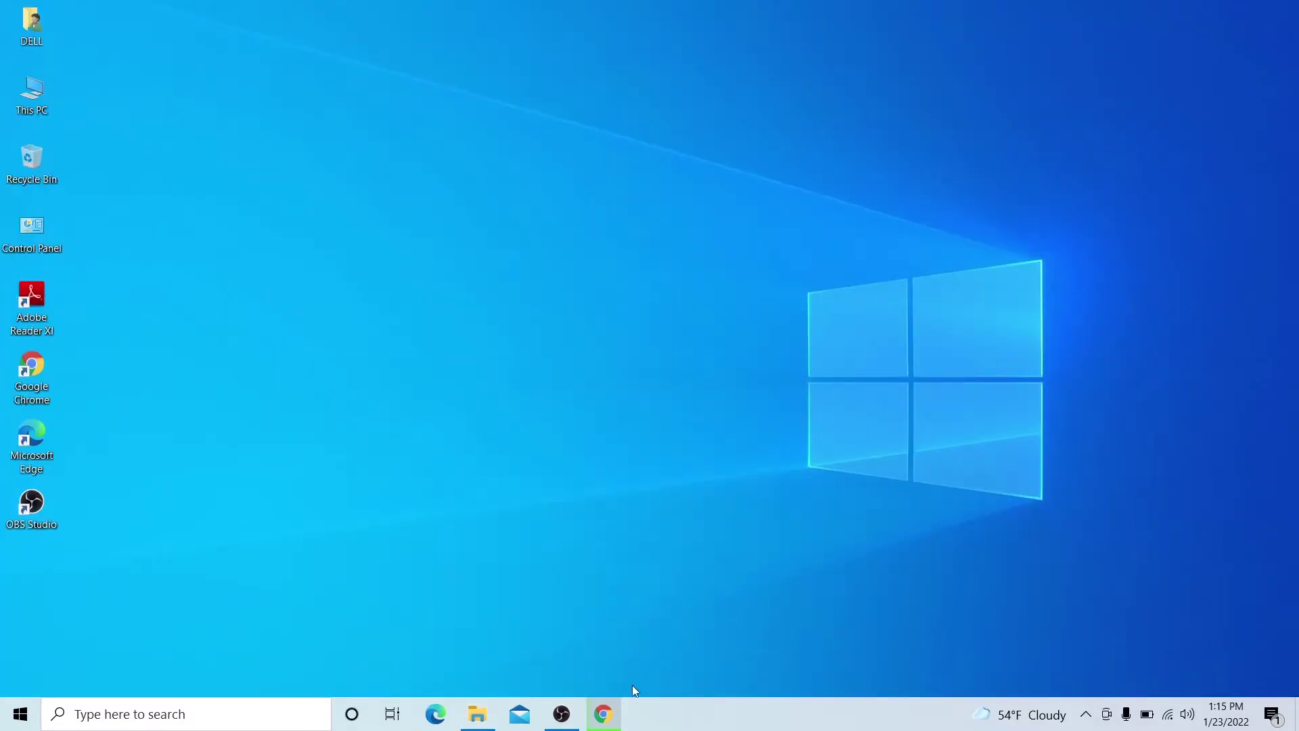
click(604, 716)
click(603, 716)
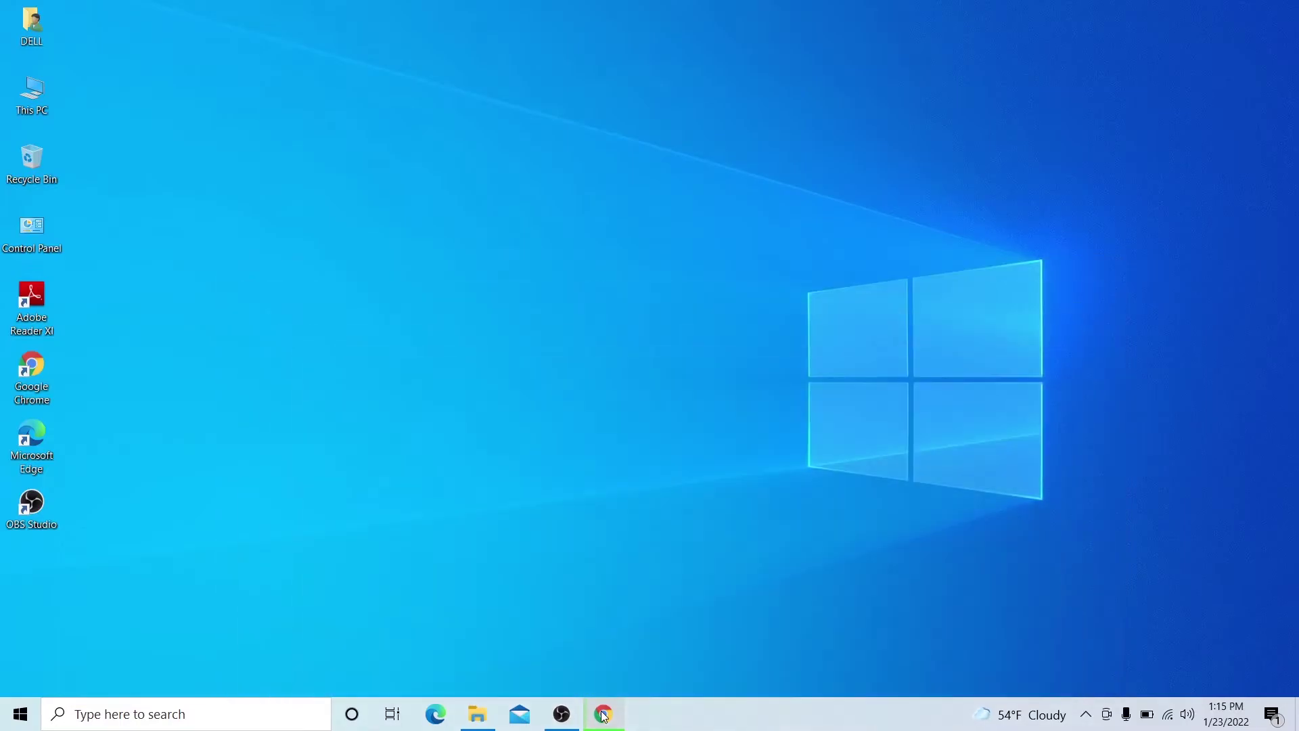
click(604, 716)
click(604, 716)
click(604, 717)
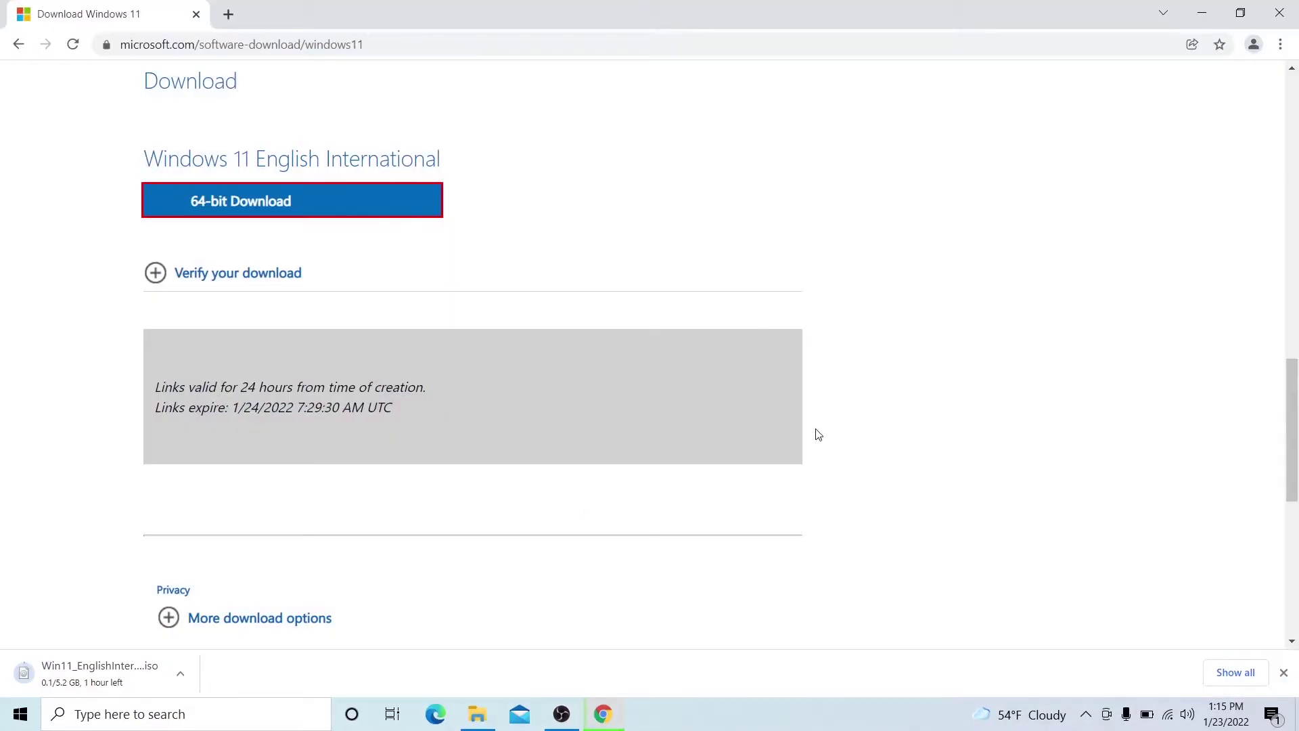
click(1202, 13)
double_click(31, 24)
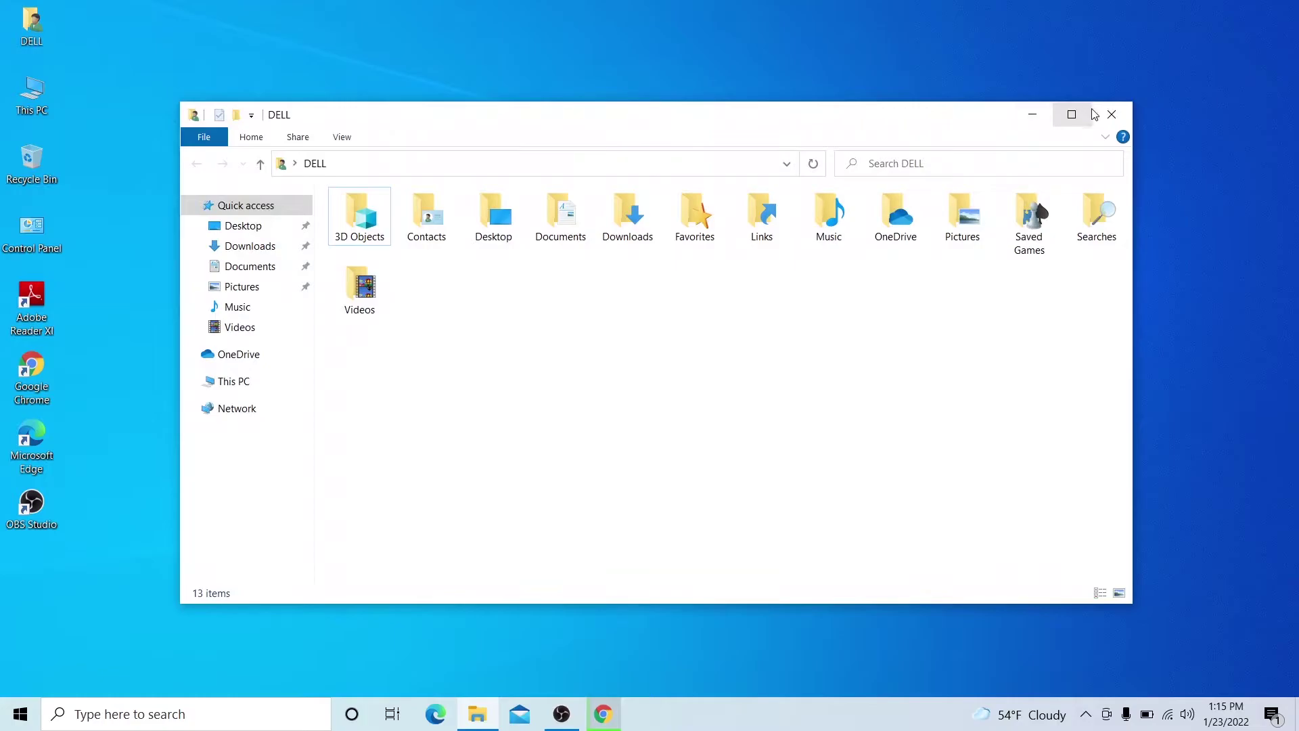
click(1112, 117)
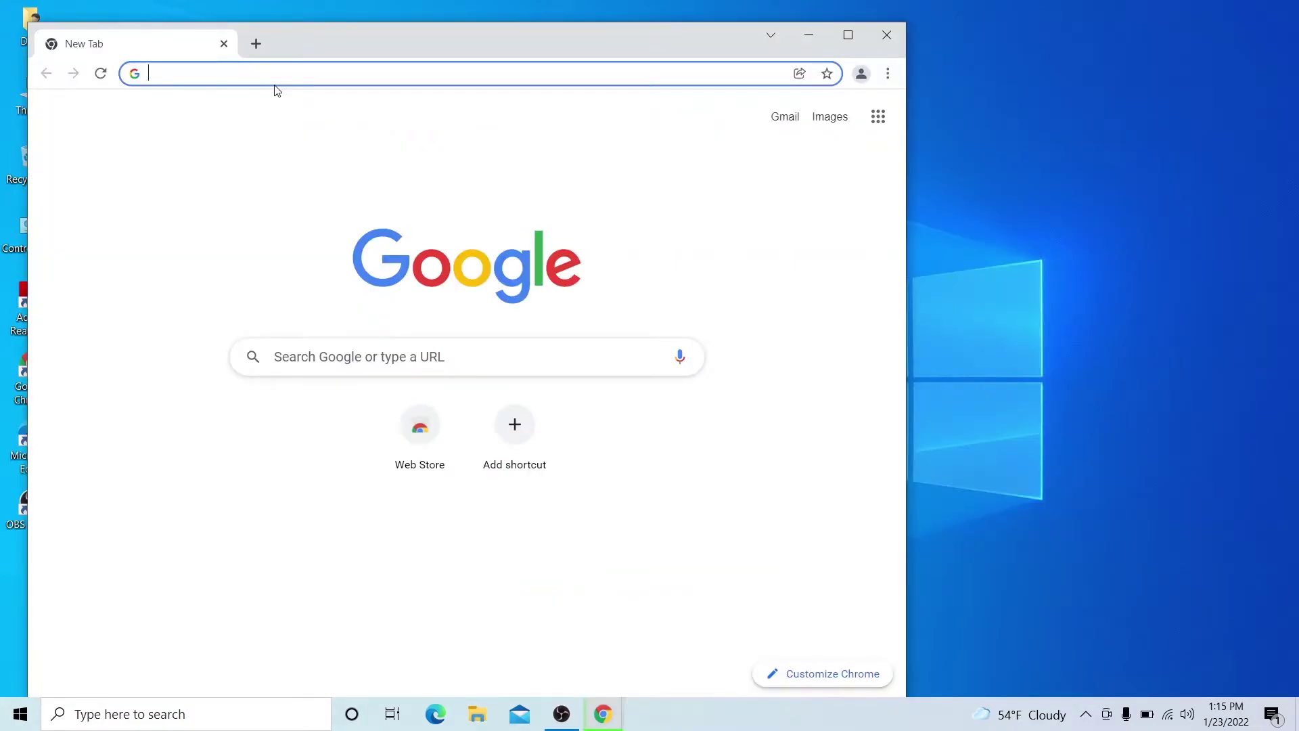
Search Google for "rufus 3.10" and open the rufus.vip page for downloading Rufus 3.0
text(ru)
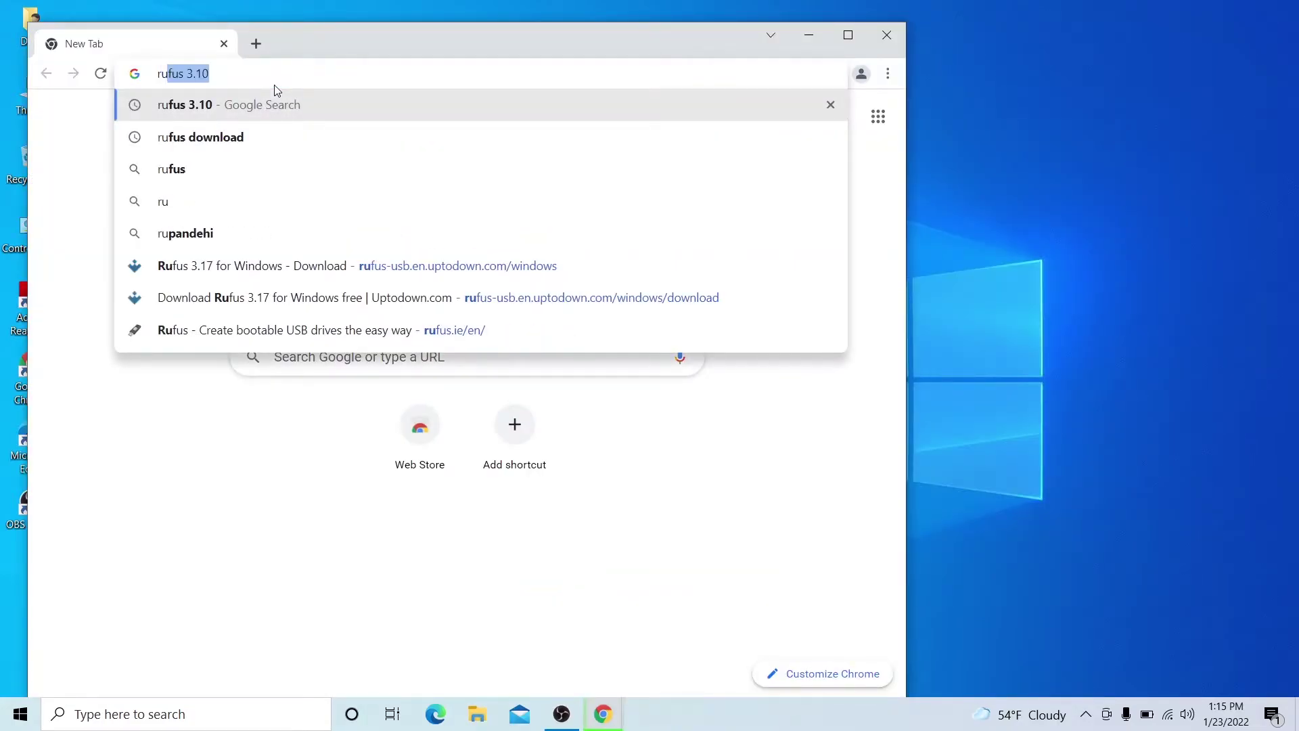
text(fu)
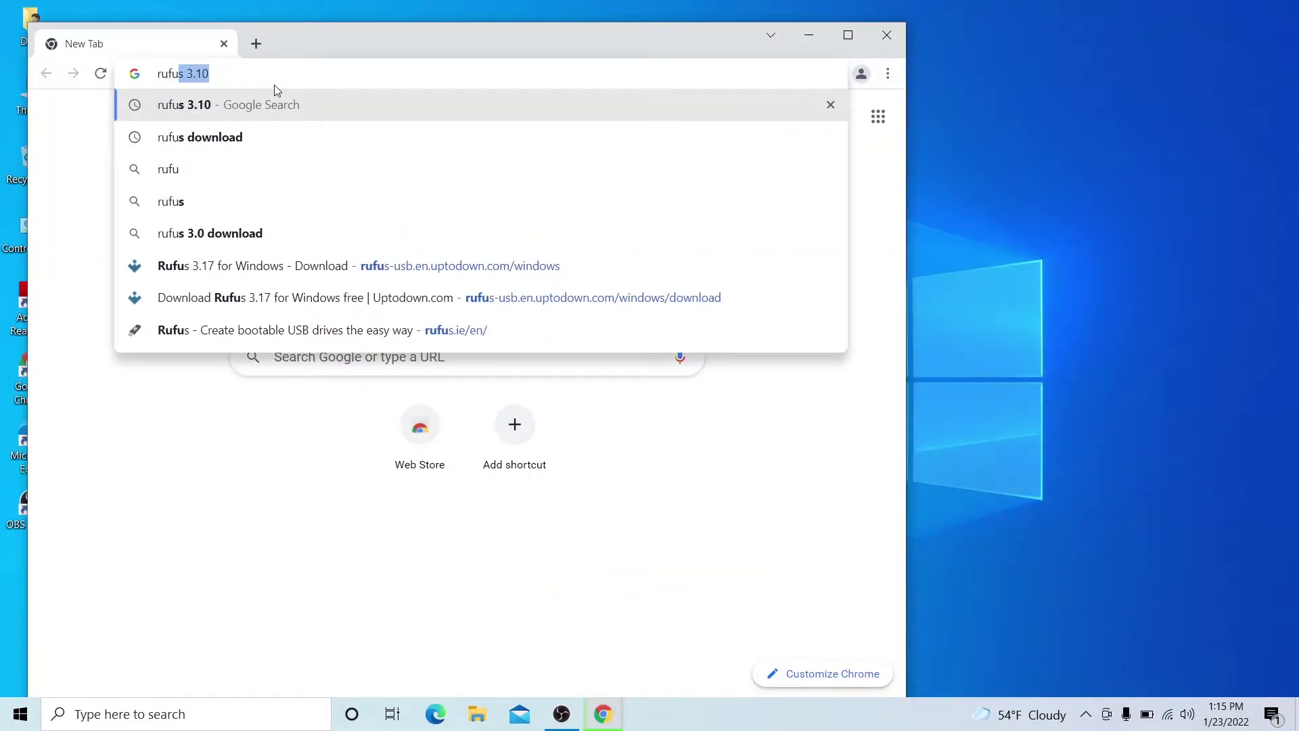
click(205, 106)
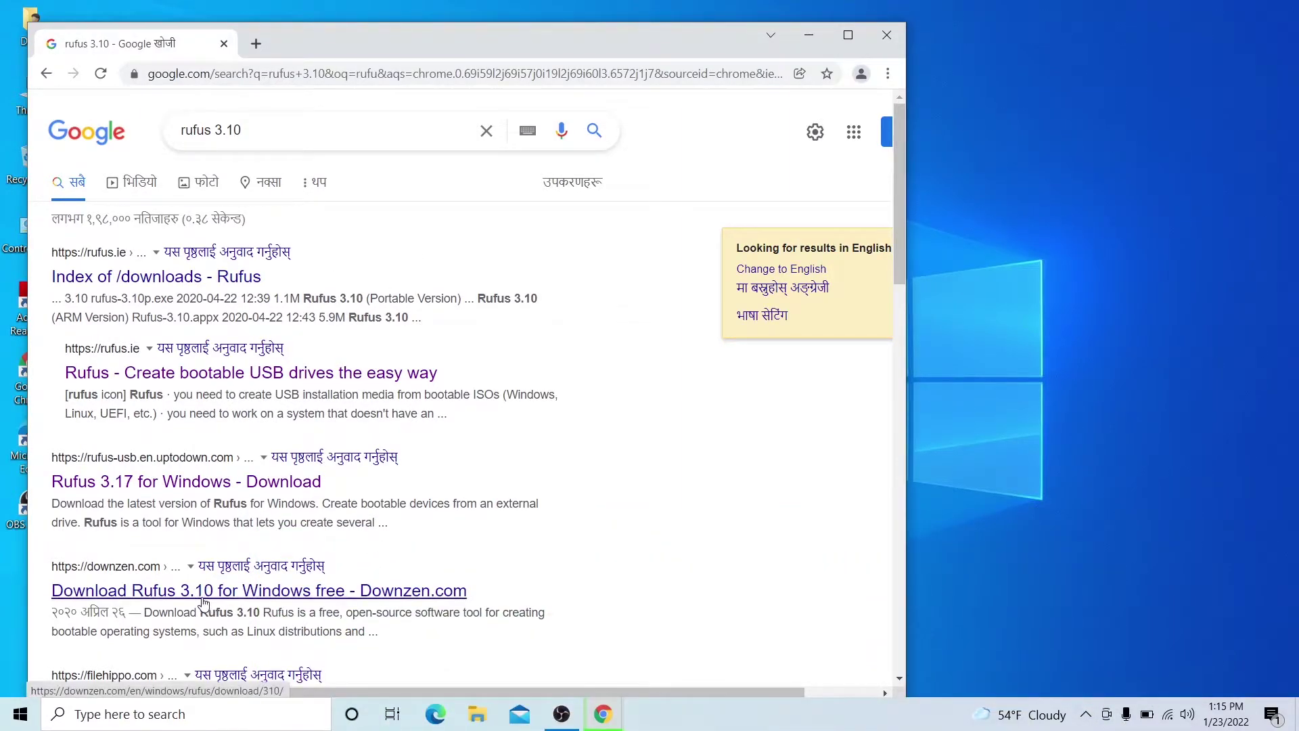
click(226, 591)
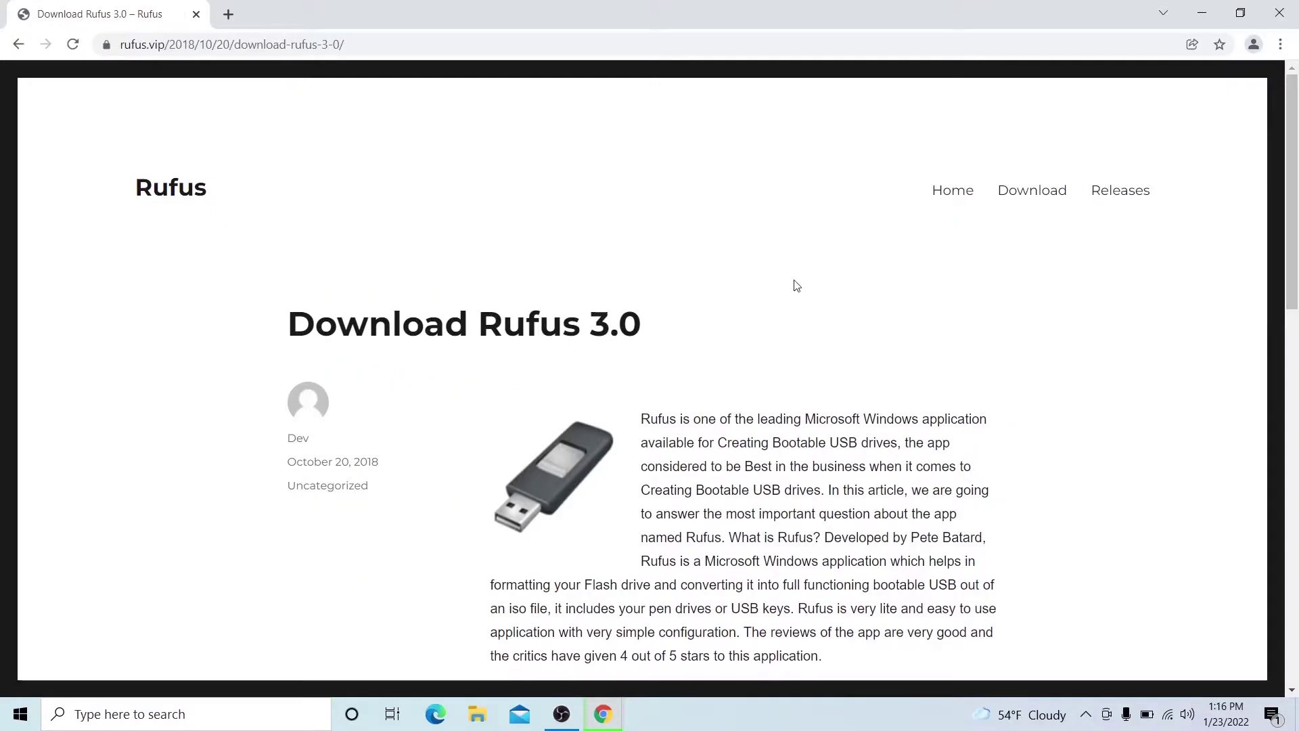
Follow the Download Rufus link and download the Windows .EXE file, then minimize the browser
scroll(815, 289, down, 3)
scroll(814, 287, down, 10)
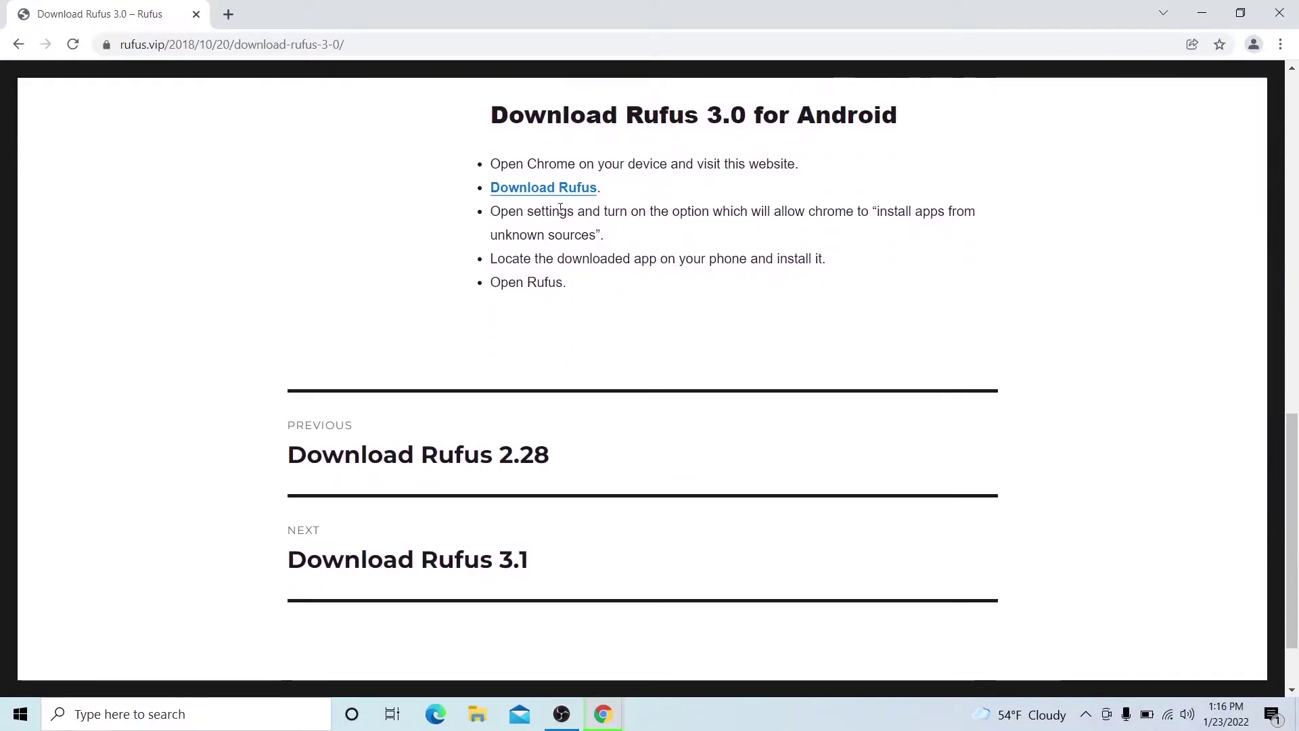
click(542, 191)
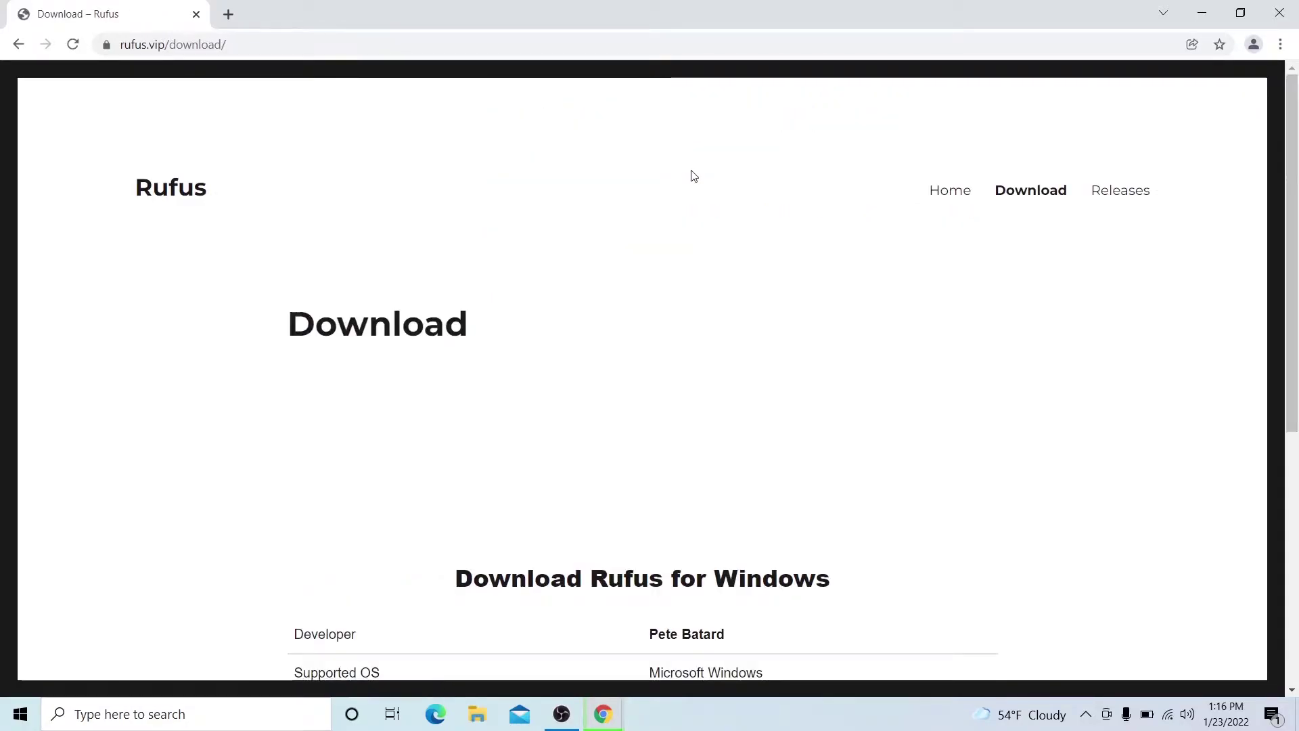
scroll(792, 313, down, 7)
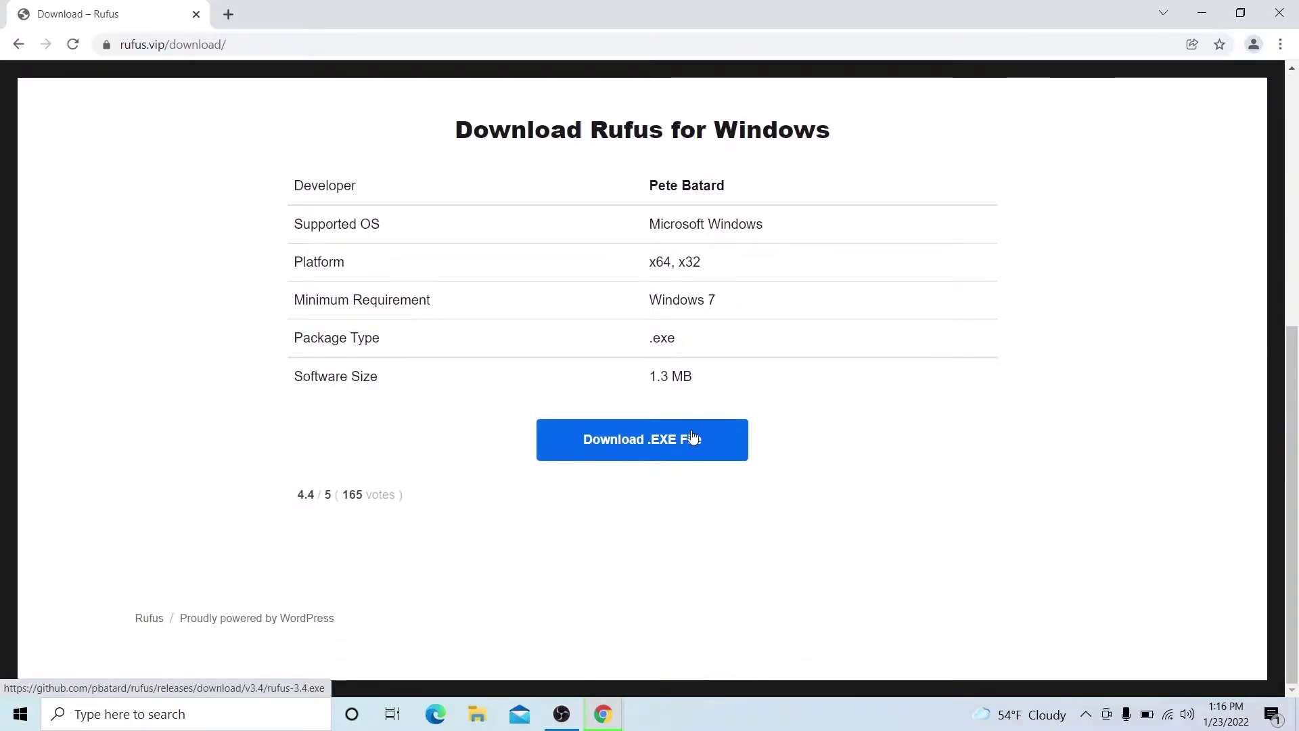
click(656, 440)
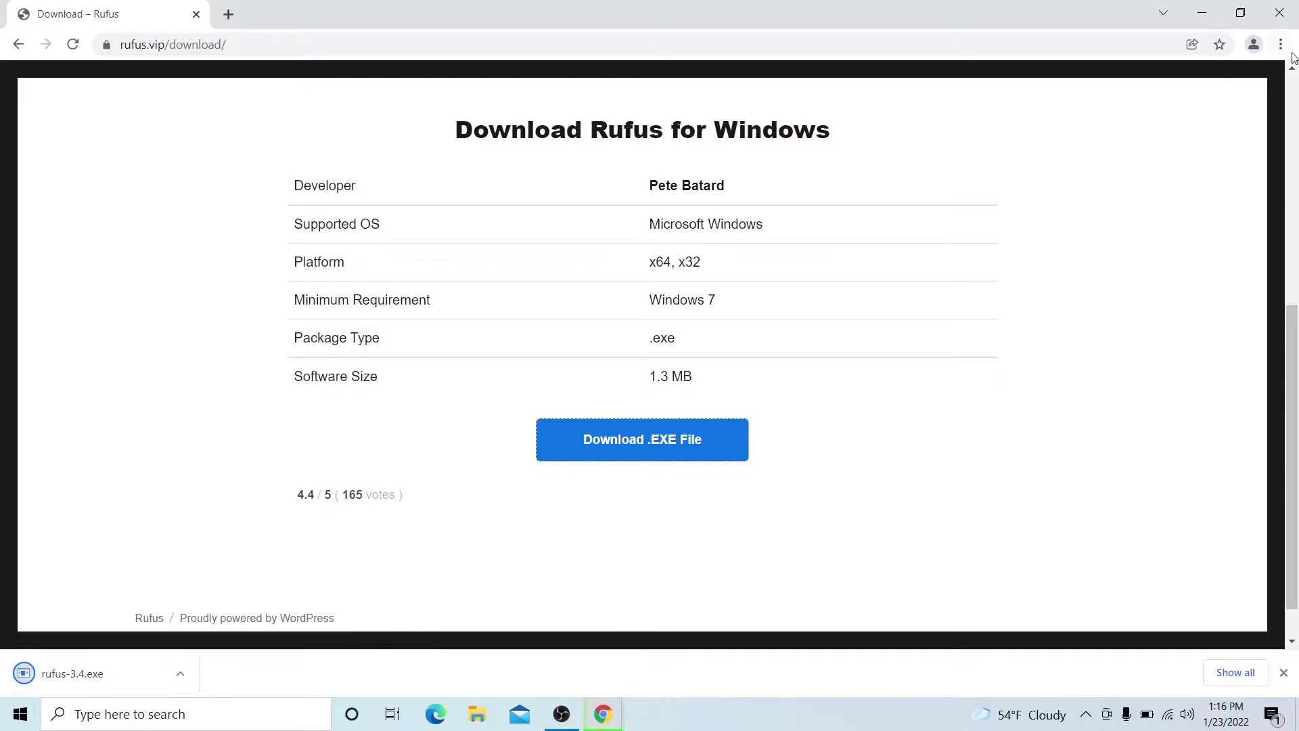
click(1201, 14)
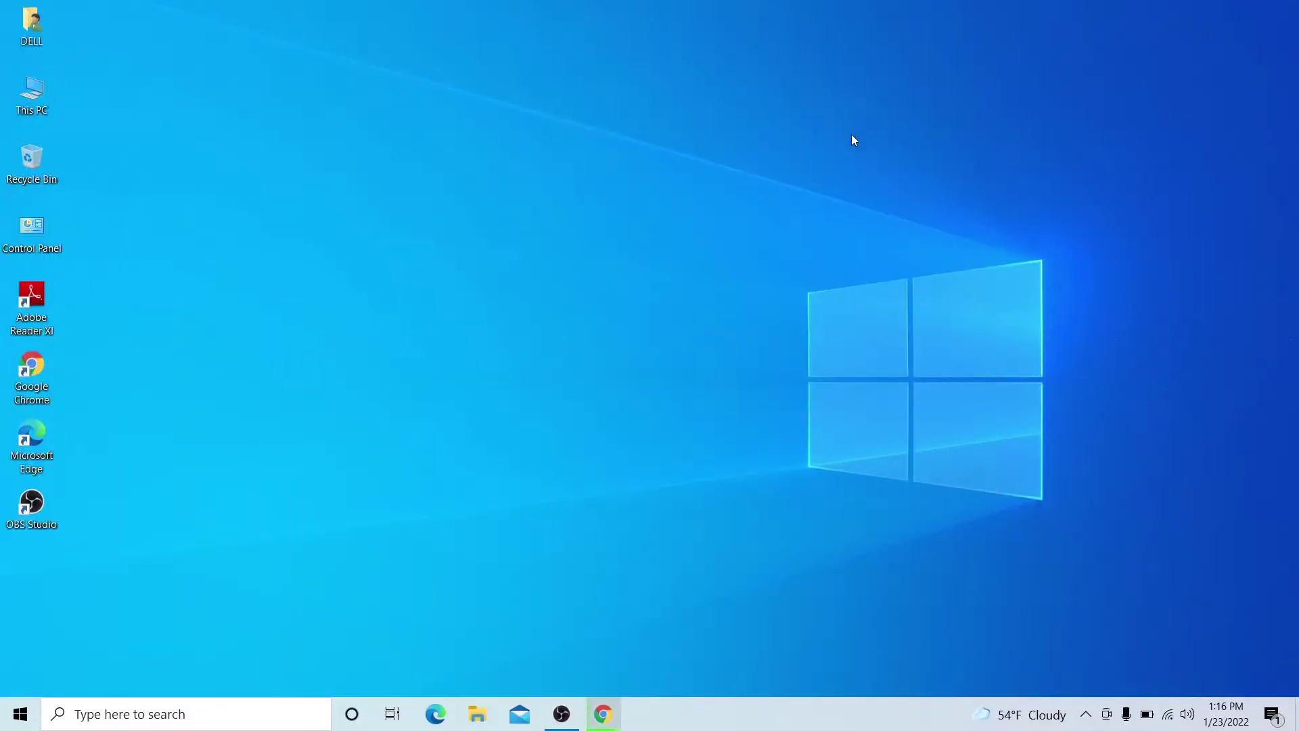
Launch the rufus-3-17 application from the Downloads folder, close the folder and decline Rufus's online update checks
double_click(30, 39)
double_click(635, 236)
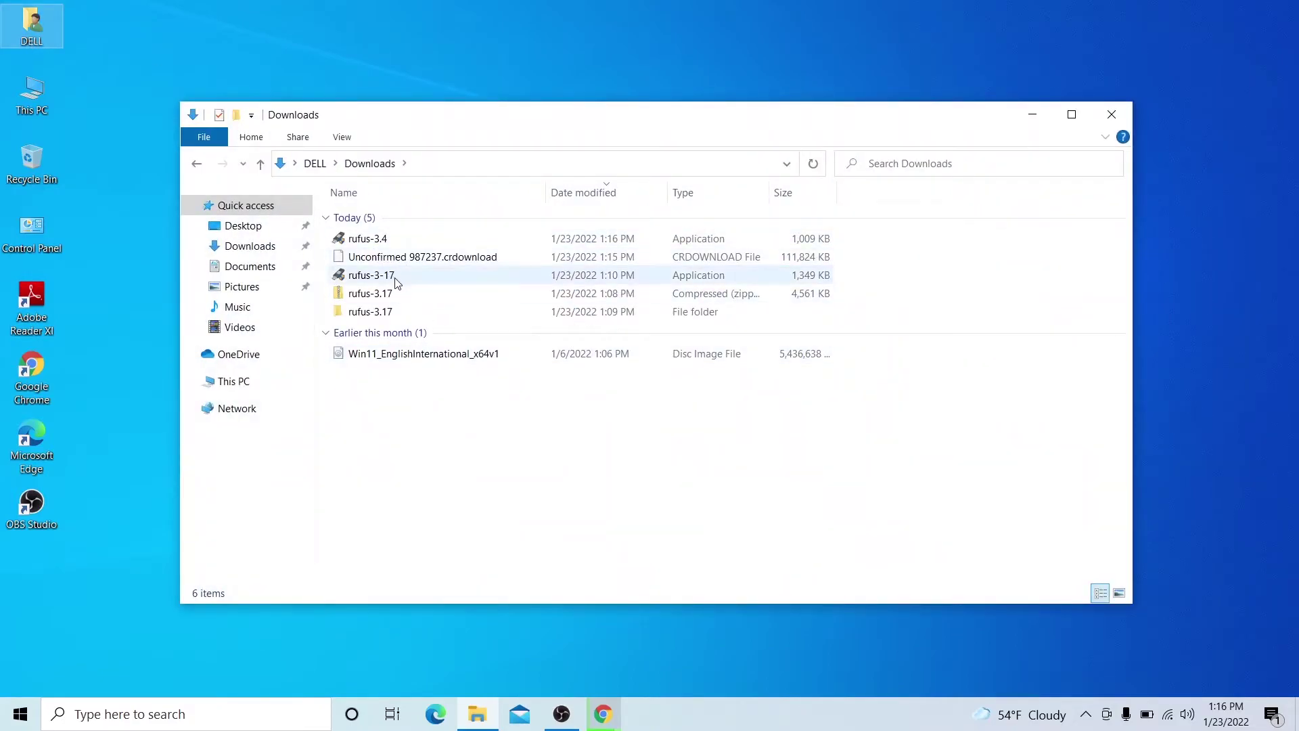
double_click(396, 279)
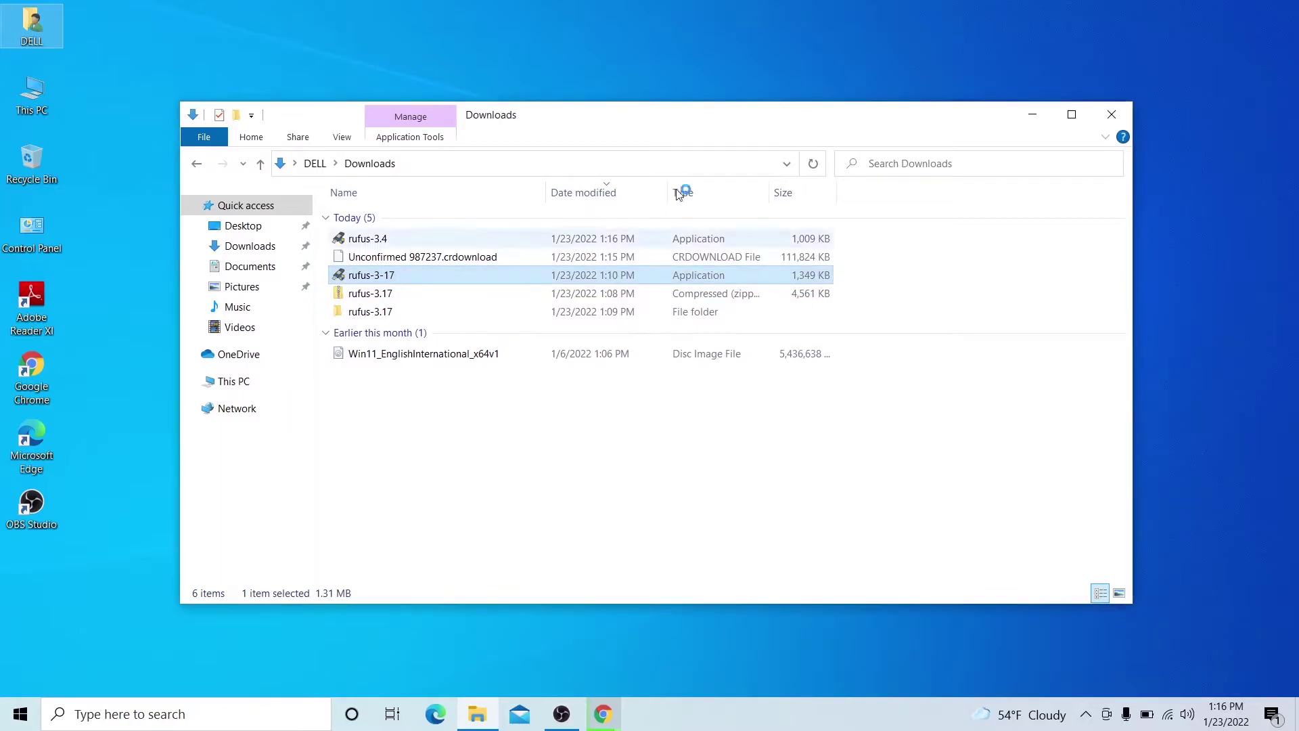
click(1120, 114)
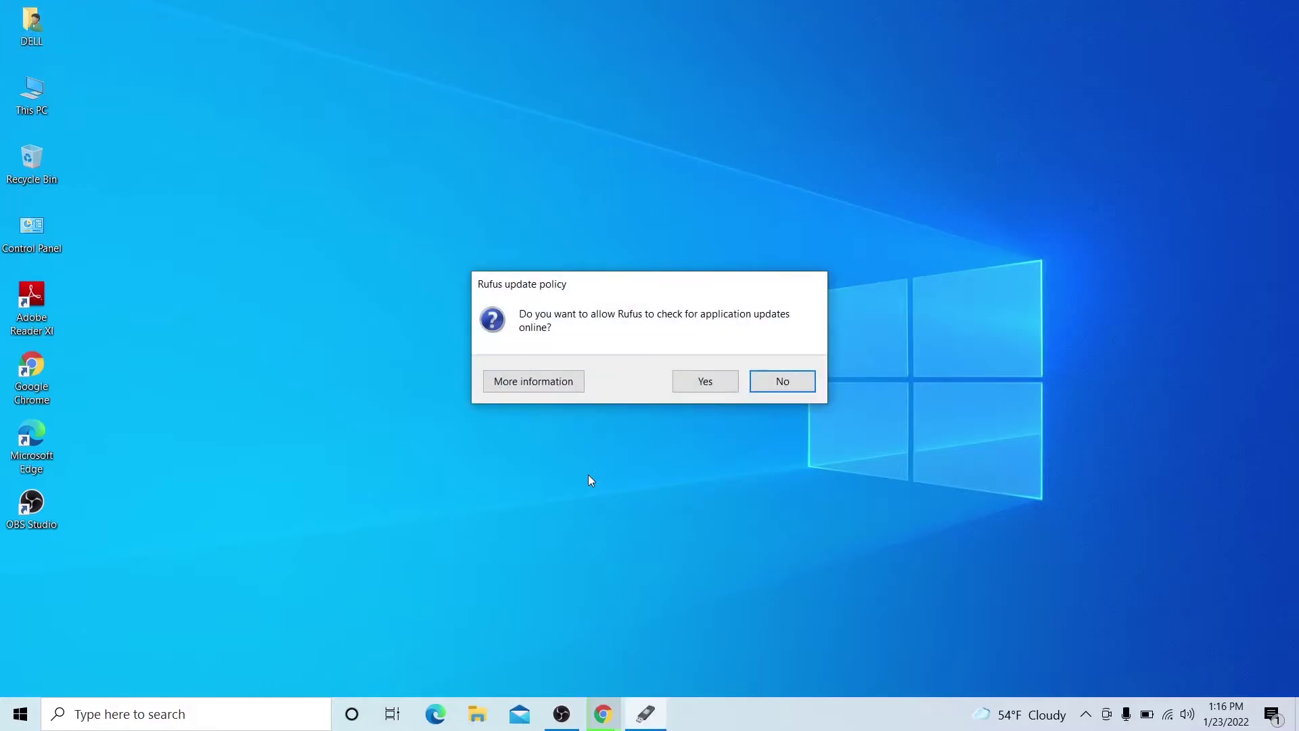
click(785, 381)
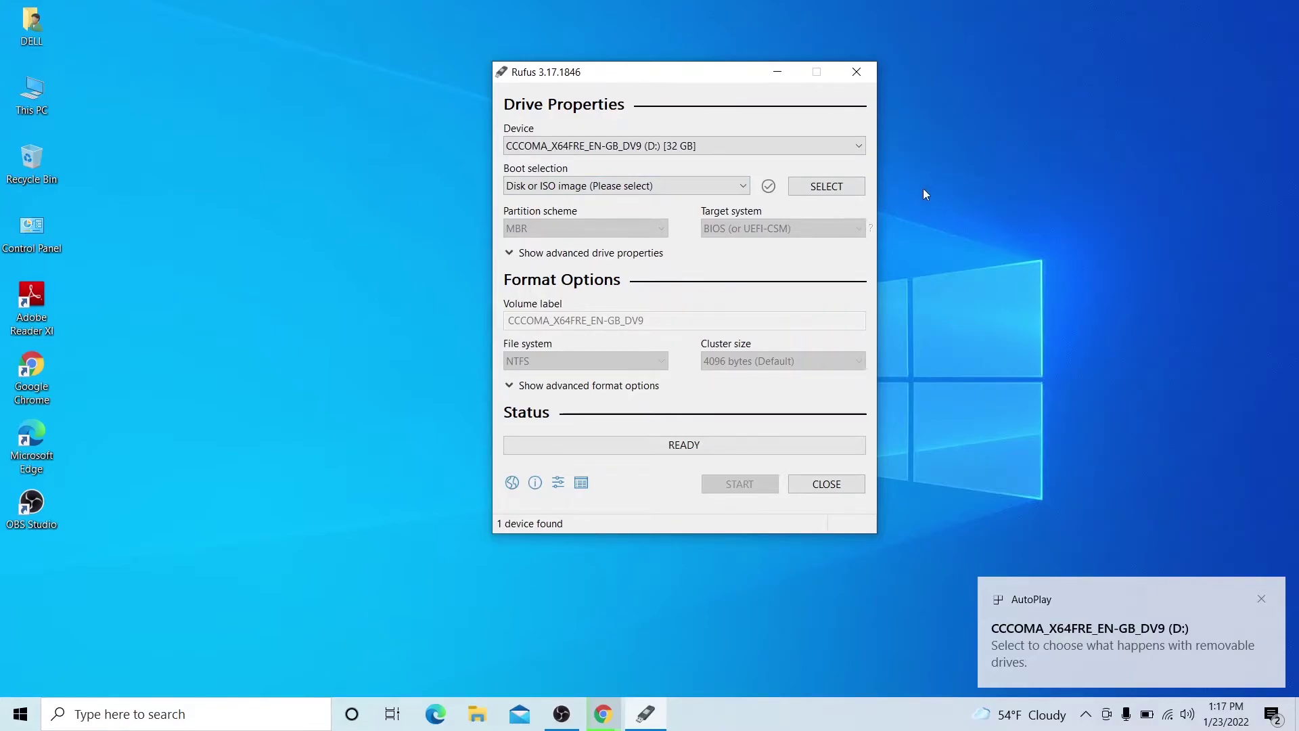
Write Win11_EnglishInternational_x64v1.iso to the 32 GB USB drive using the MBR partition scheme, accepting that all its data is destroyed
click(838, 187)
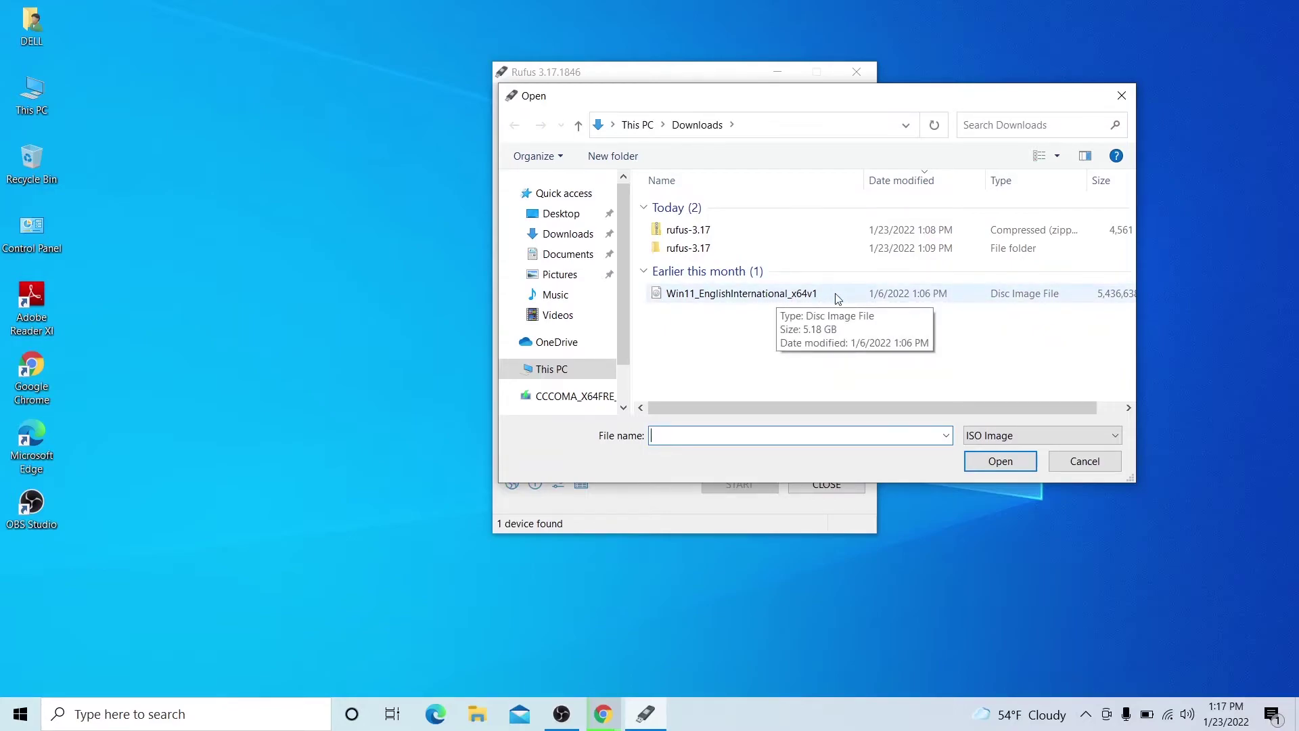
double_click(769, 299)
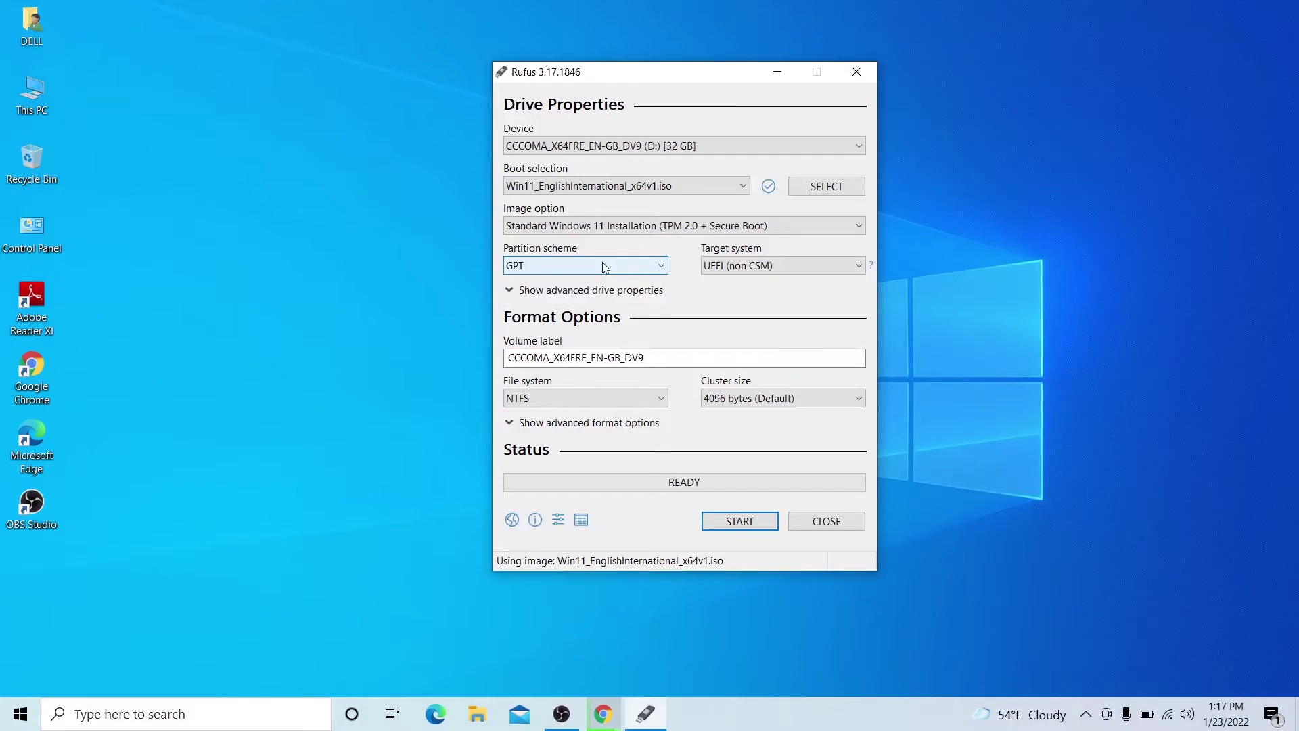
scroll(602, 266, up, 1)
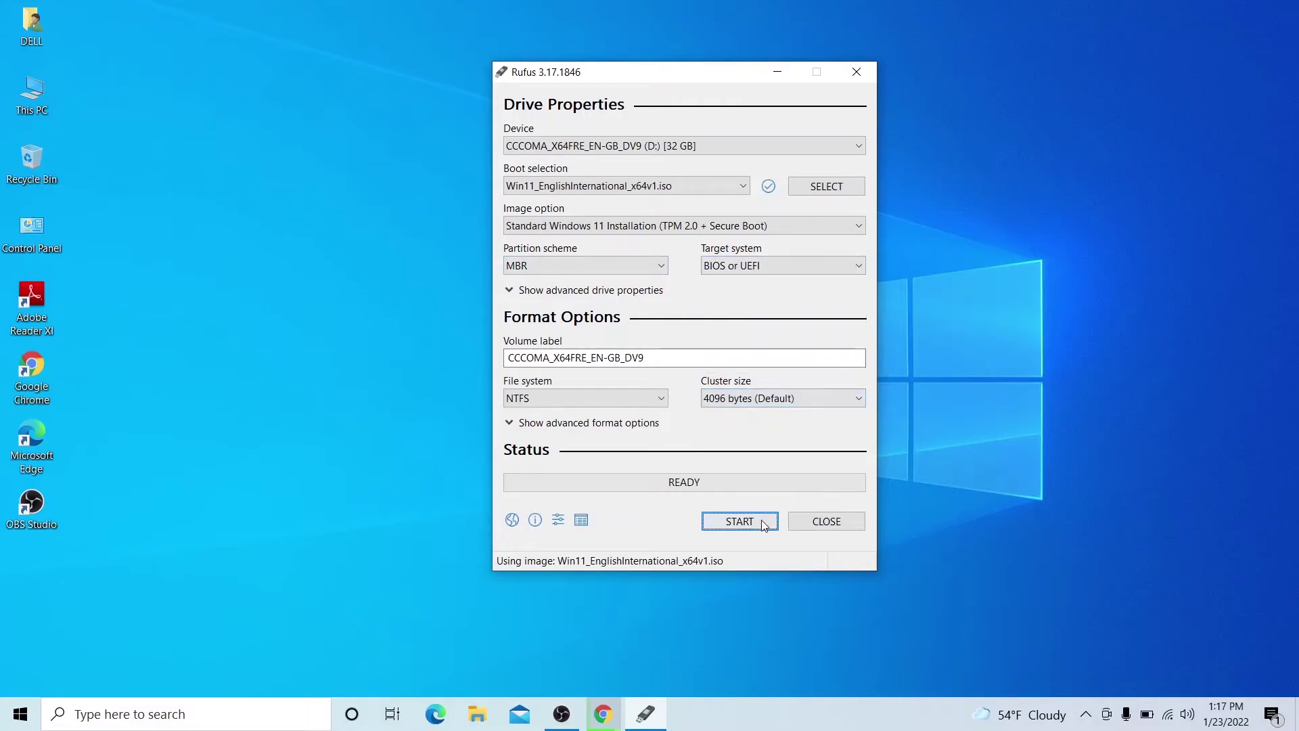
click(735, 526)
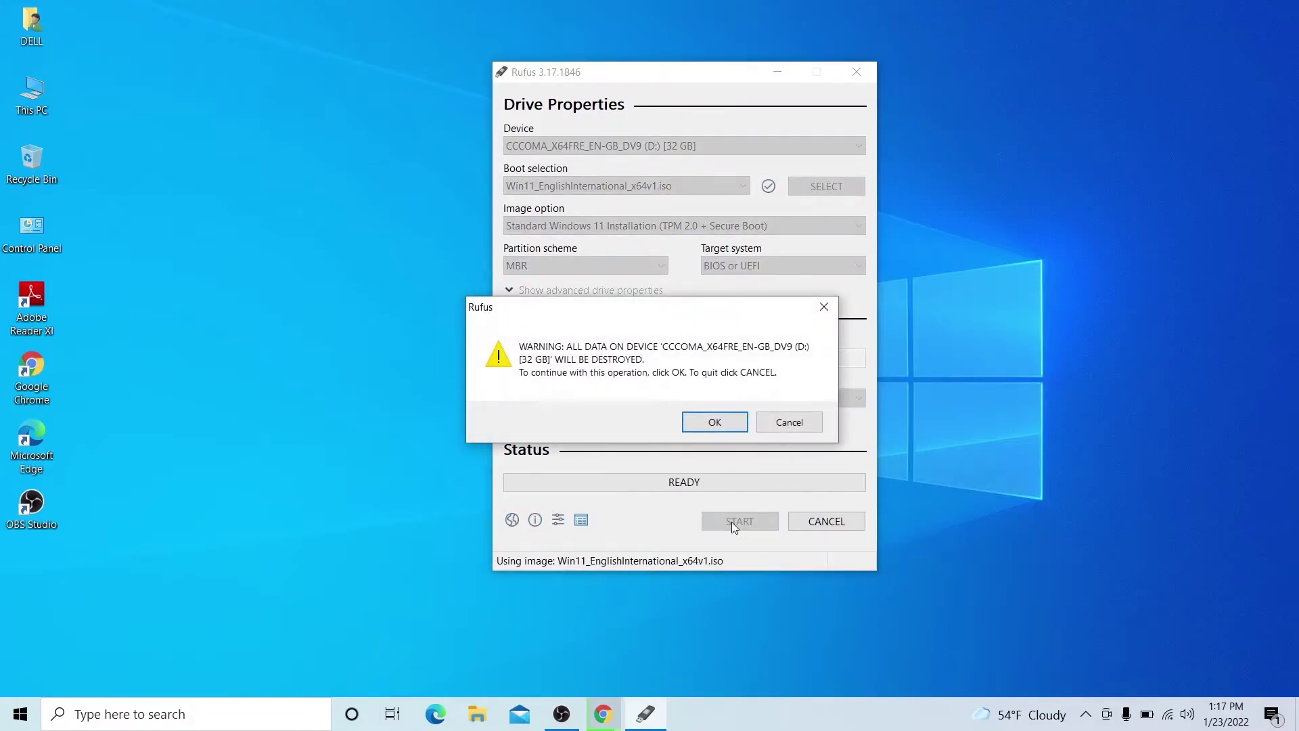
click(700, 423)
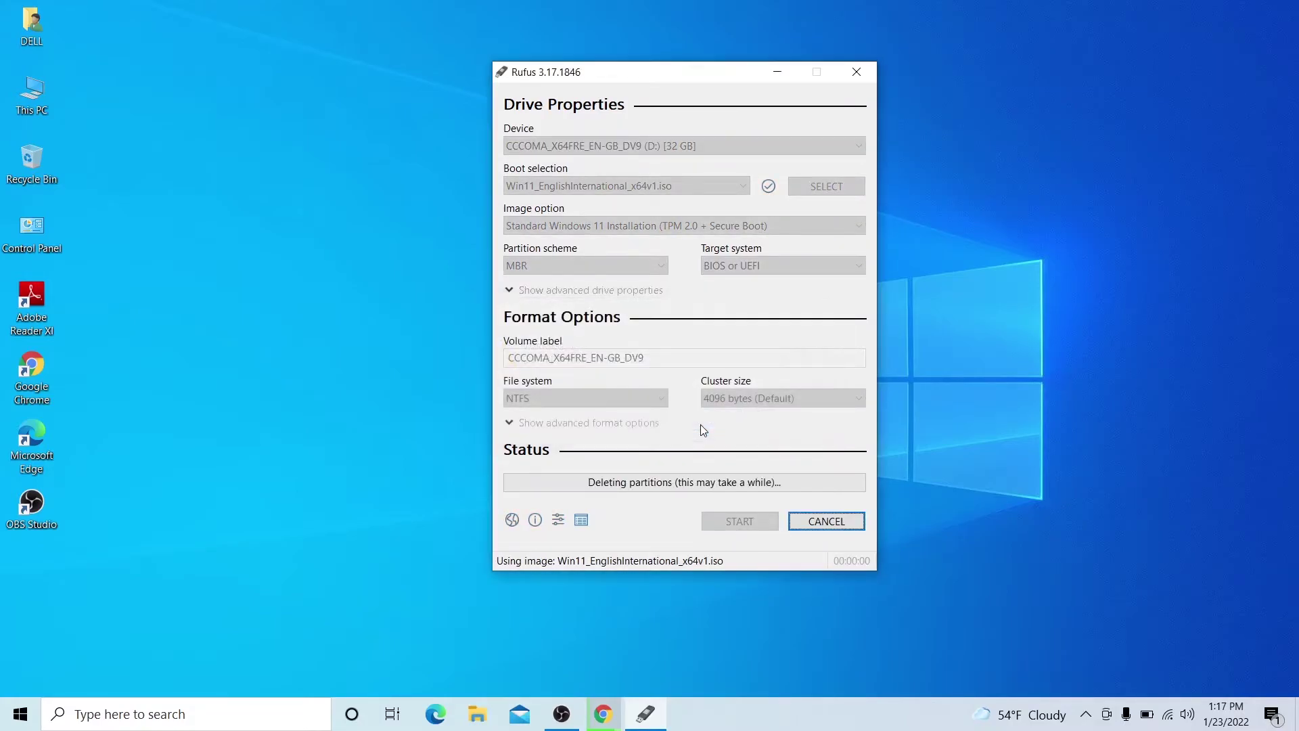
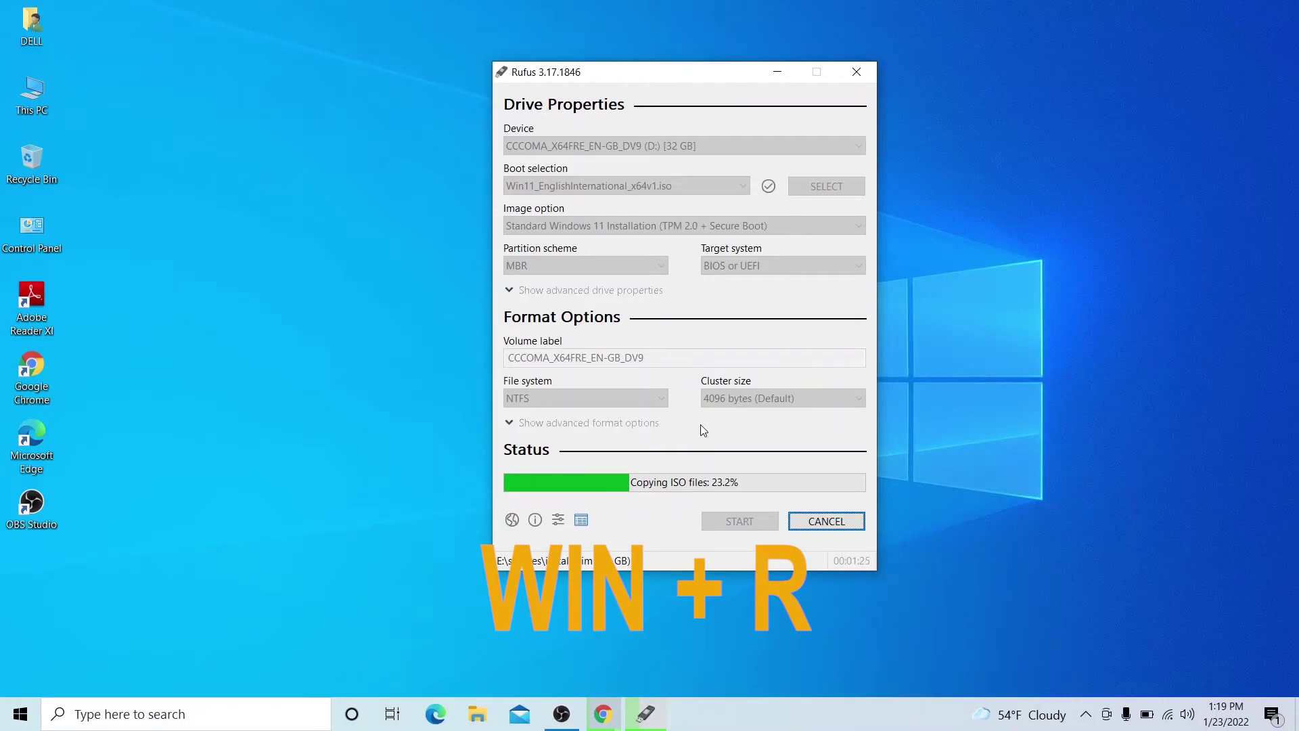
Run tpm.msc to check the computer's TPM status and specification version, and close the TPM Management window
key(super+r)
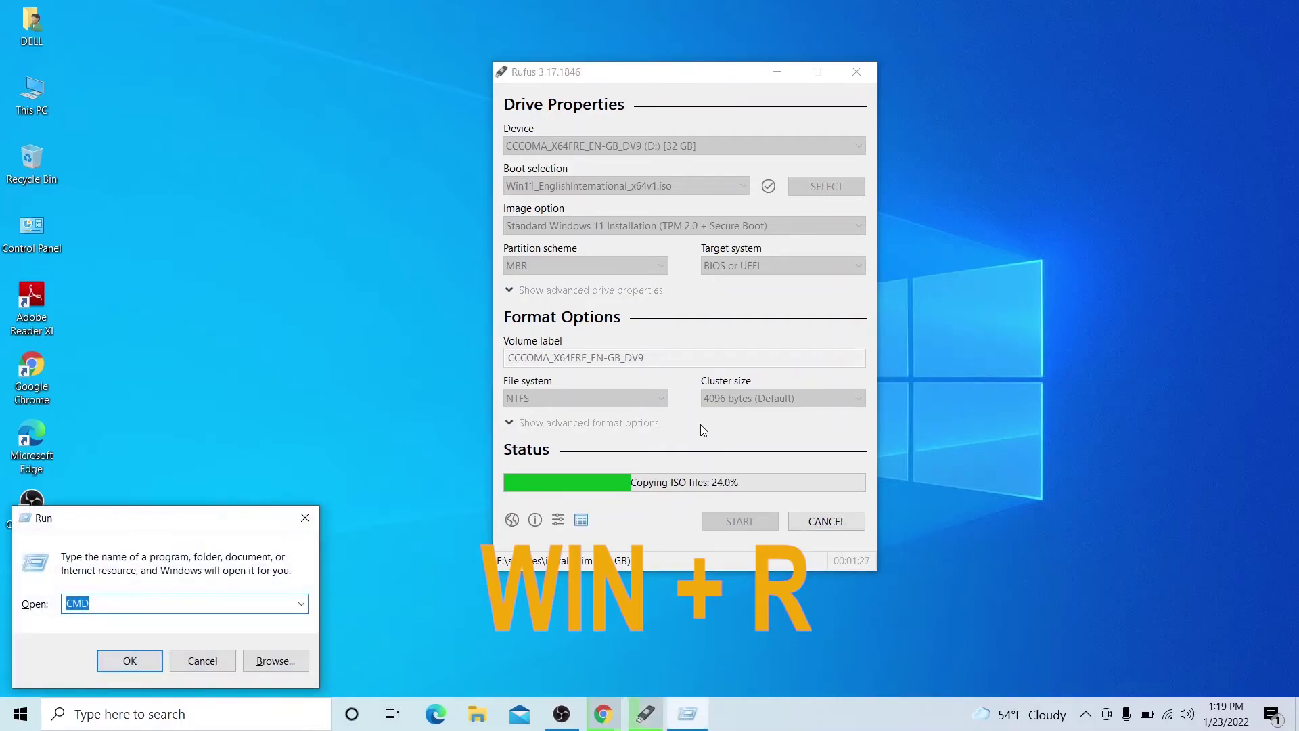
text(tpm.msc)
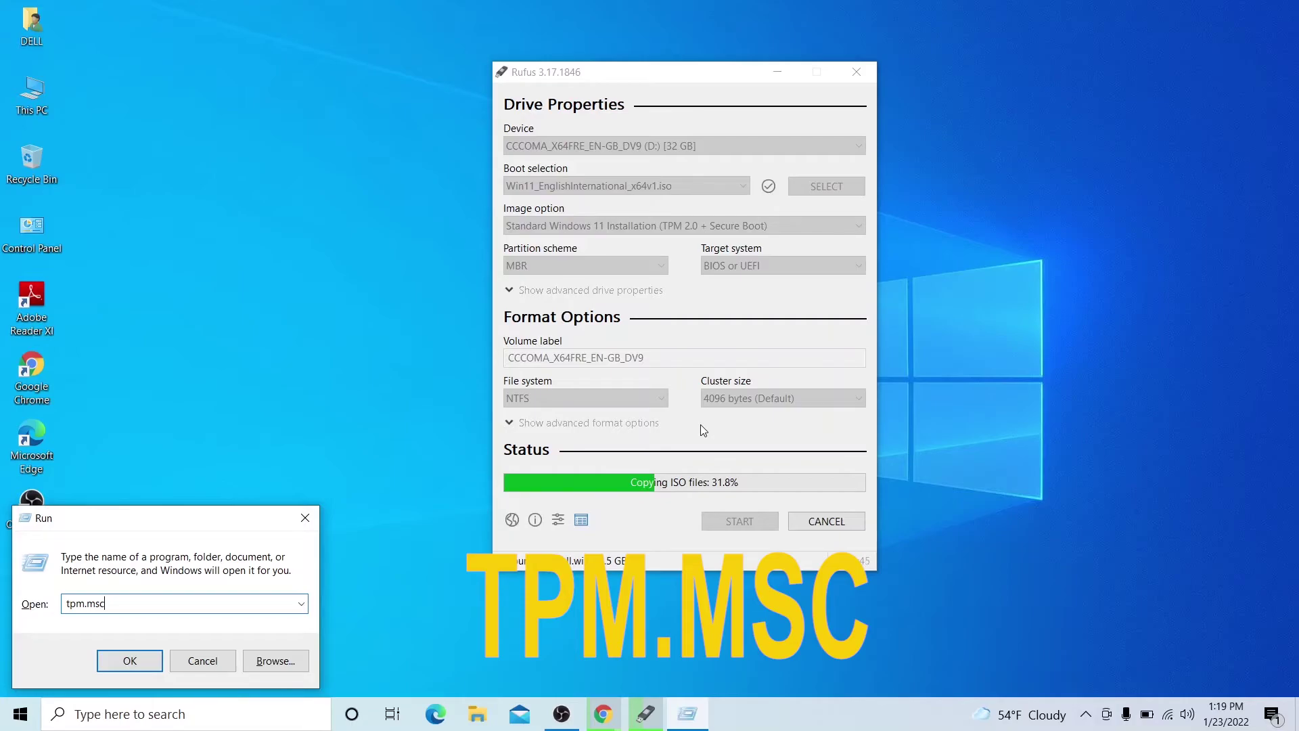
key(Return)
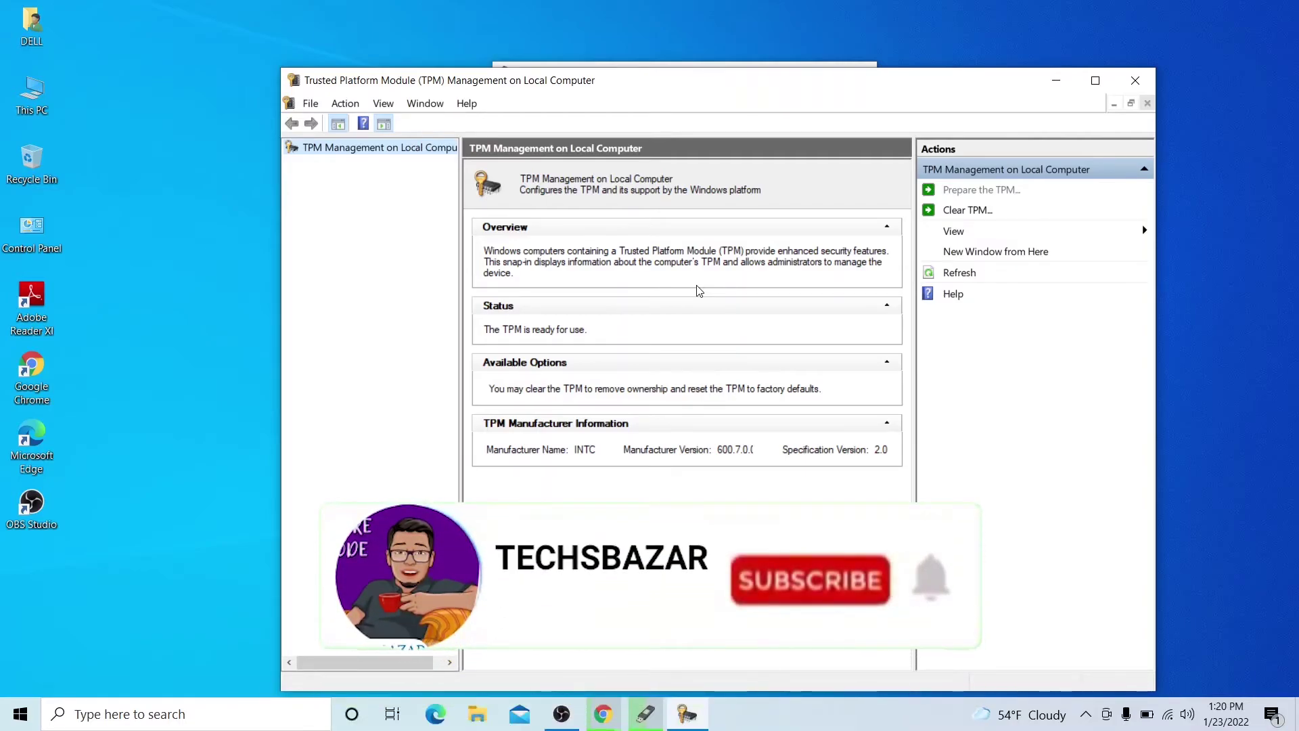
click(1136, 80)
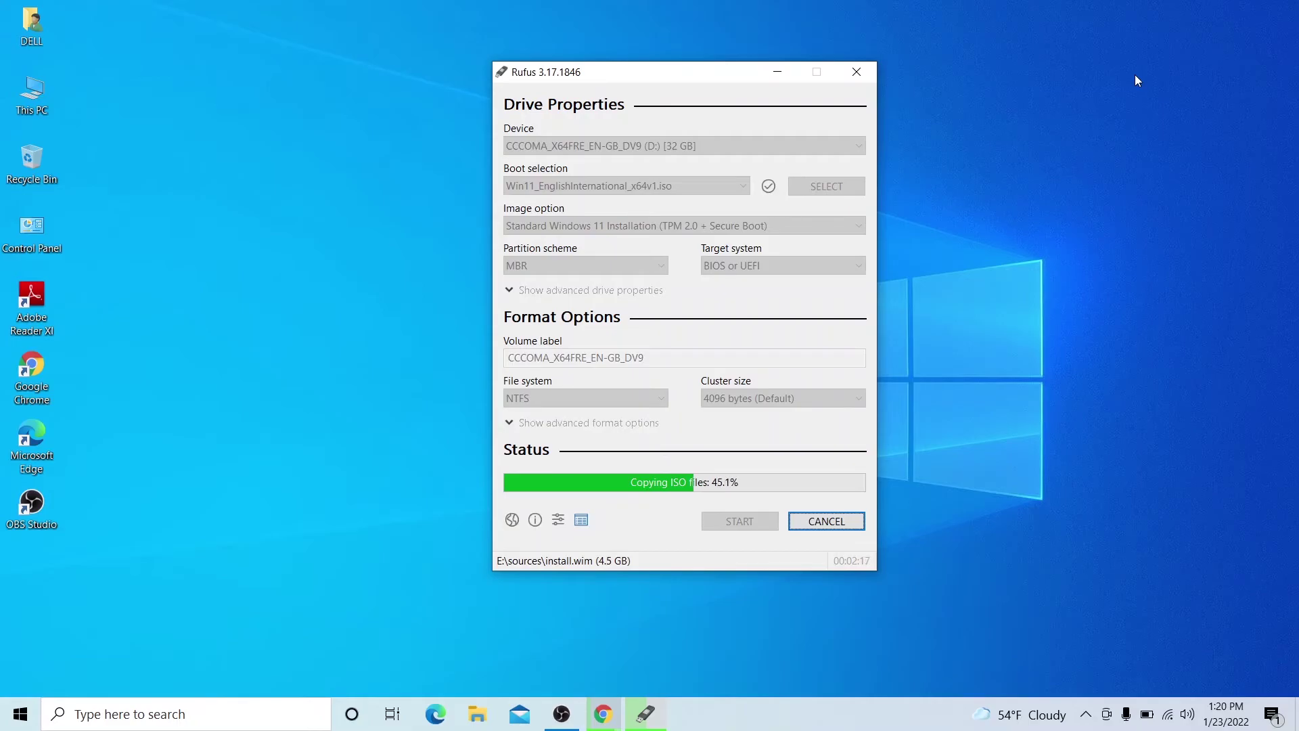
Reopen TPM Management with tpm.msc, review the TPM manufacturer information again and close the window
key(super+r)
text(tpm.msc)
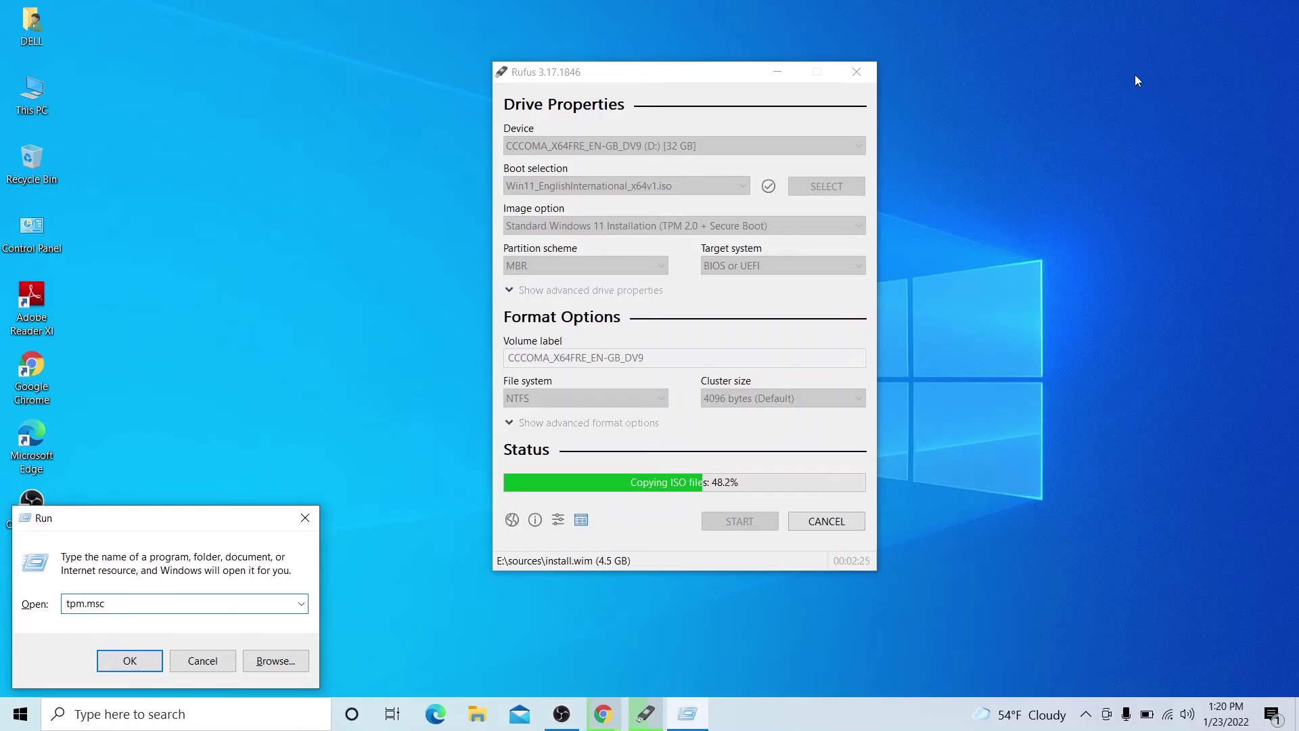
key(Return)
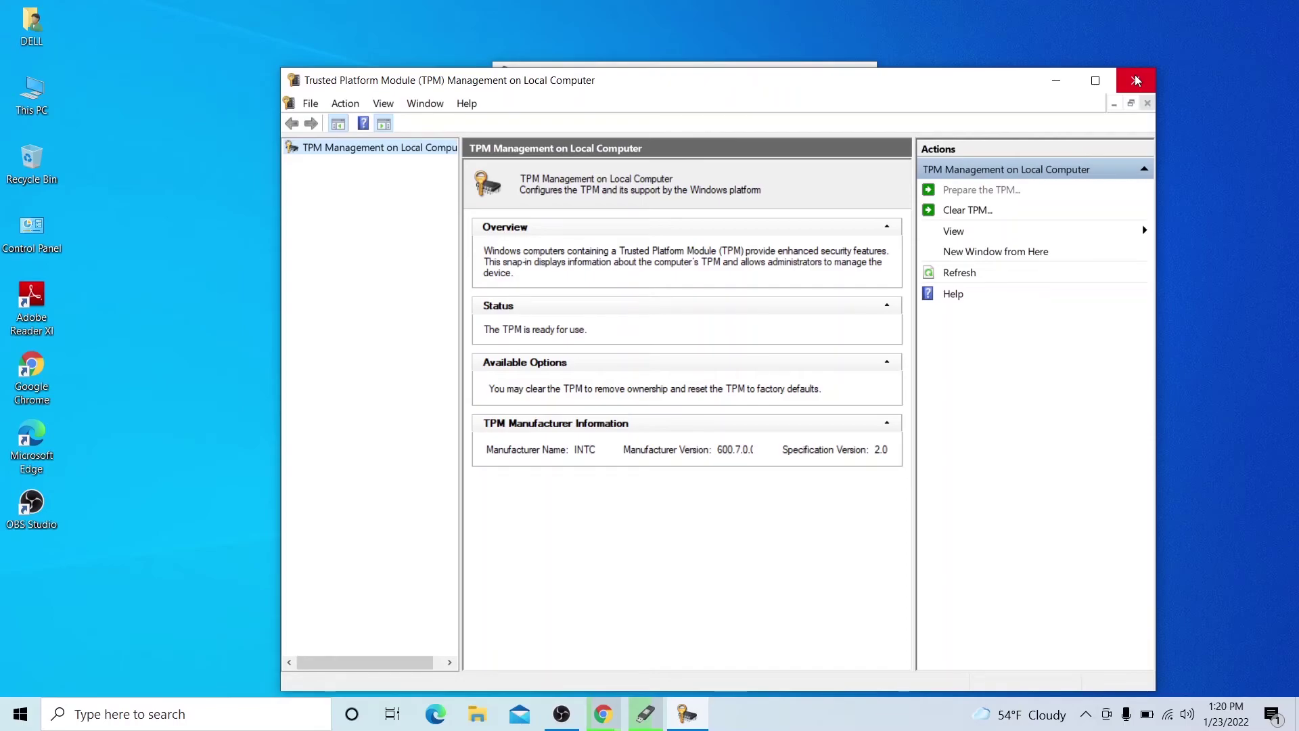
click(1137, 80)
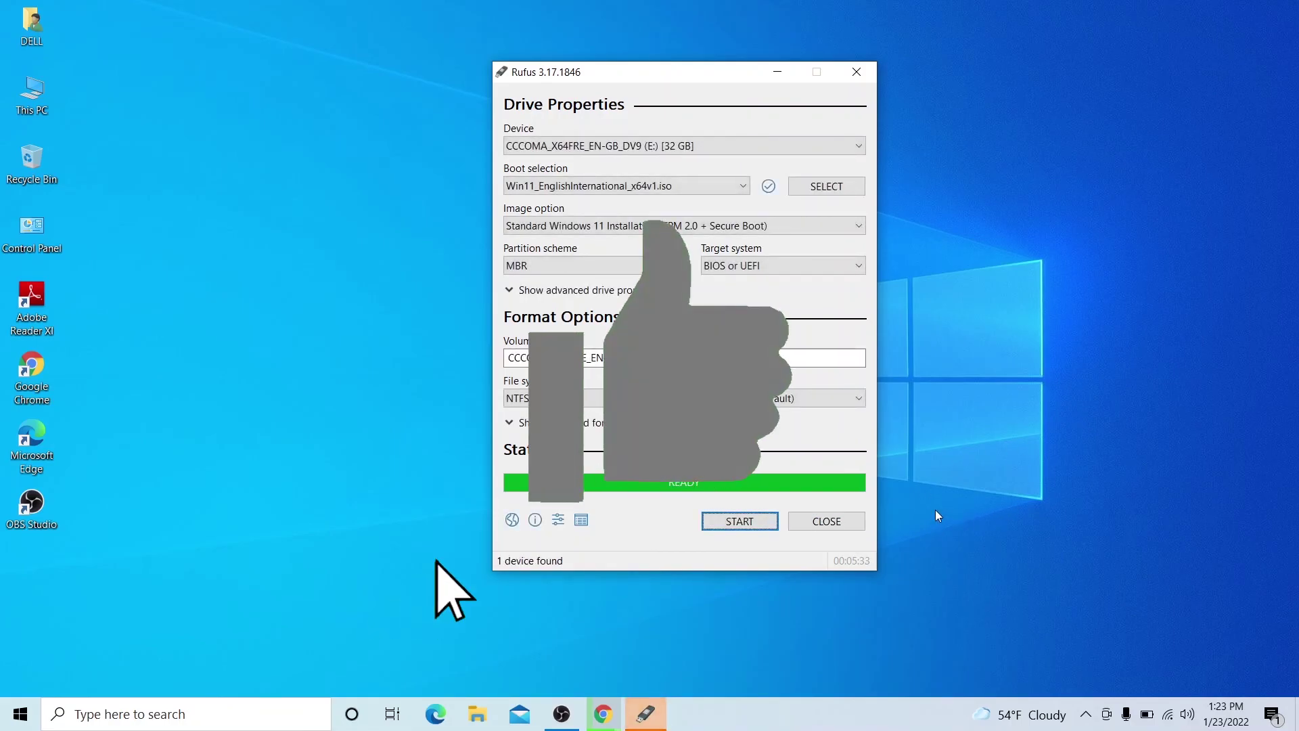
Close Rufus once writing the bootable Windows 11 USB drive has finished
click(834, 528)
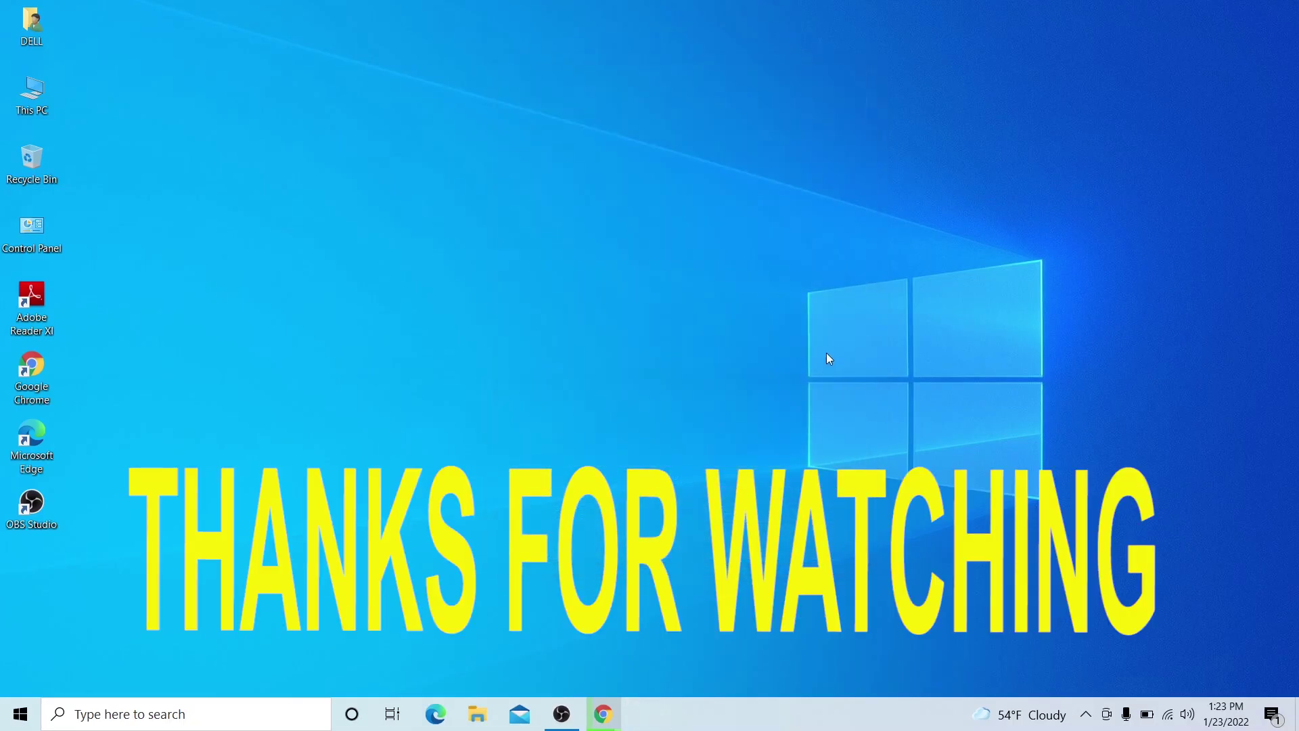